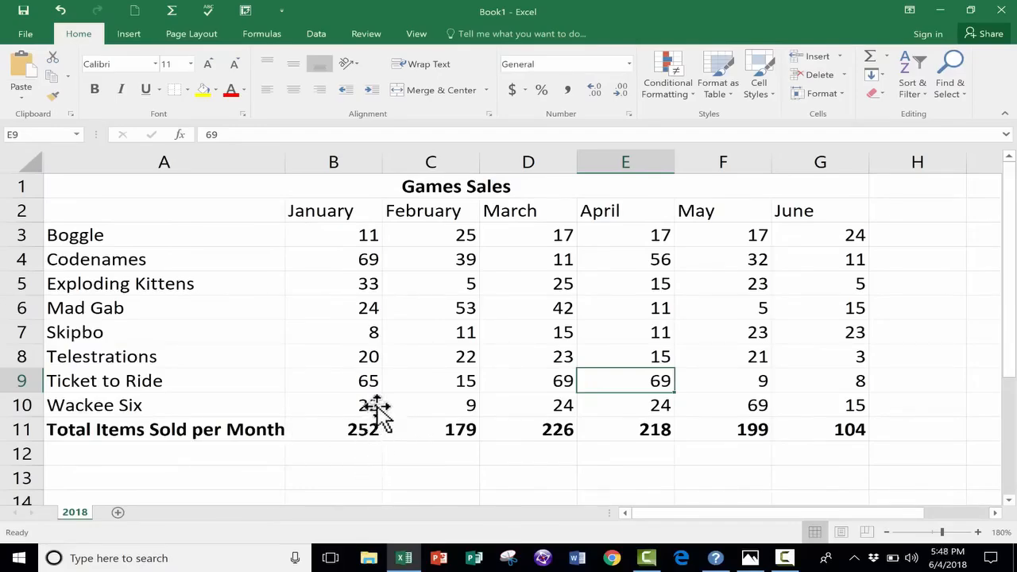
# - Examine the Games Sales table and check the formula behind January's total in cell B11
pyautogui.scroll(-4, 378, 372)
pyautogui.scroll(4, 378, 372)
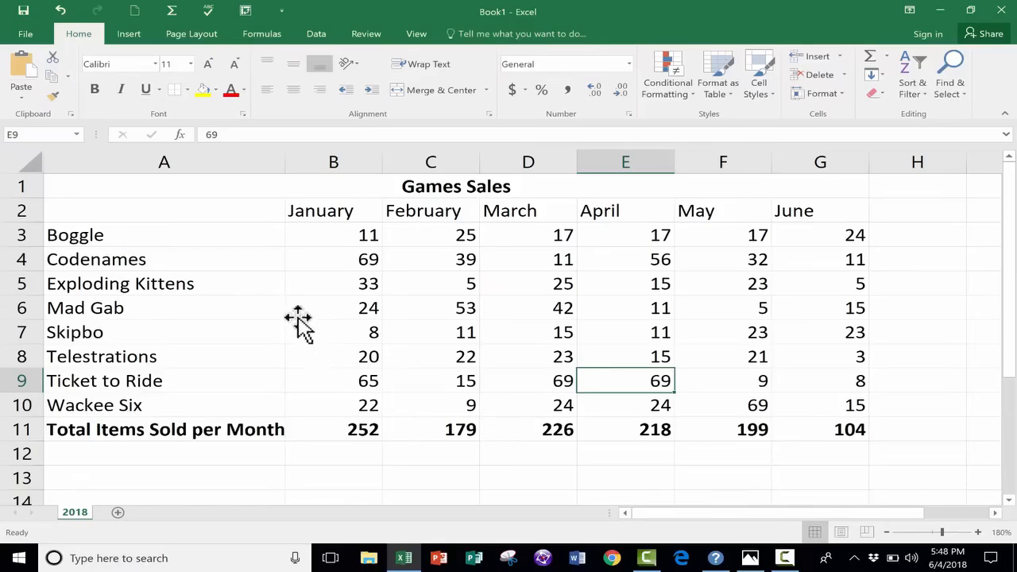
pyautogui.press('Left')
pyautogui.moveTo(149, 187); pyautogui.dragTo(448, 400)
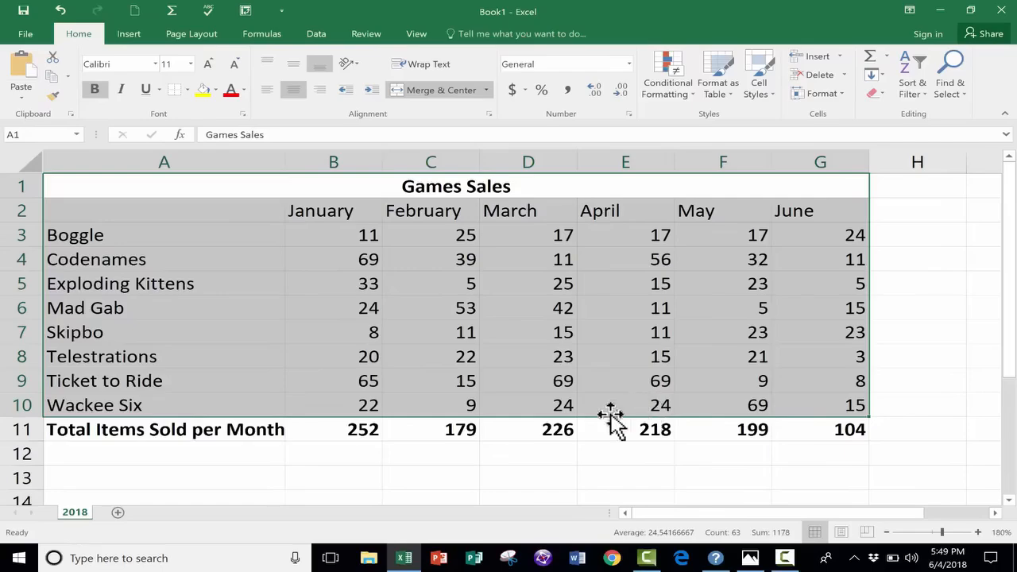
pyautogui.click(184, 437)
pyautogui.click(354, 429)
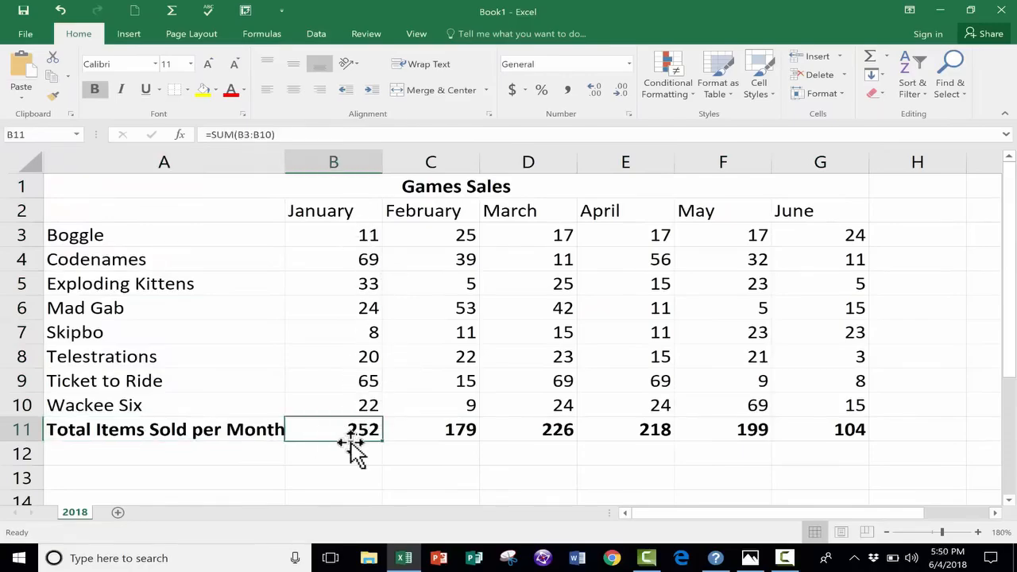
pyautogui.click(365, 403)
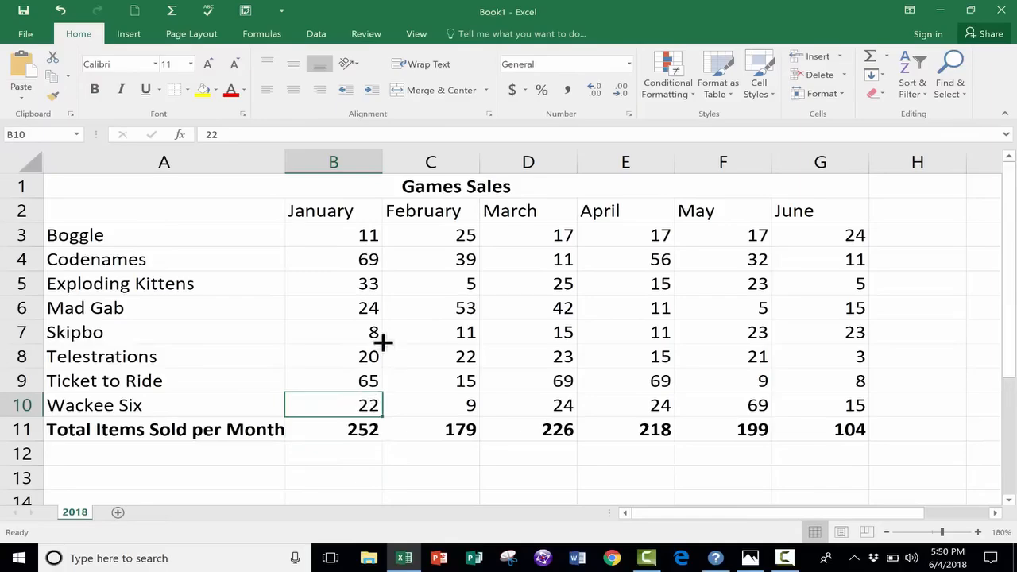
pyautogui.scroll(-1, 382, 342)
pyautogui.scroll(1, 382, 350)
pyautogui.click(367, 430)
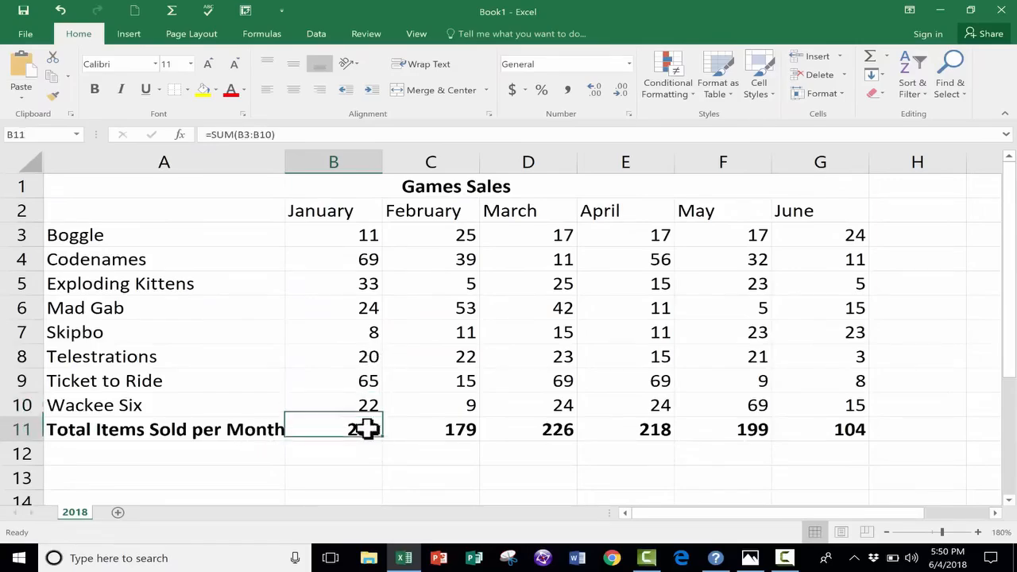
pyautogui.hotkey('ctrl', 'b')
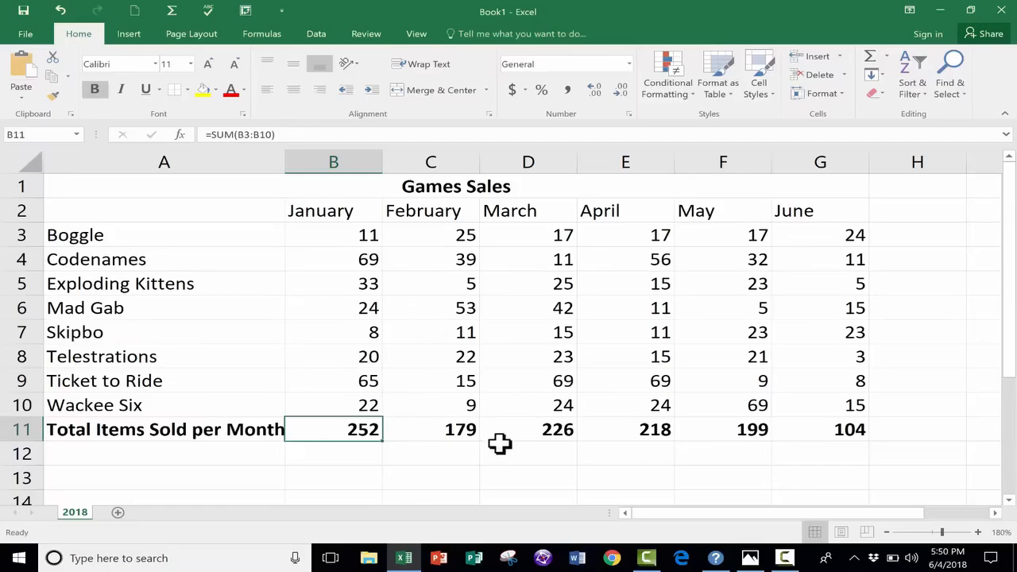
# - Insert a default clustered column chart from the sales data in A1:G10, leaving out the totals row
pyautogui.moveTo(93, 184); pyautogui.dragTo(606, 403)
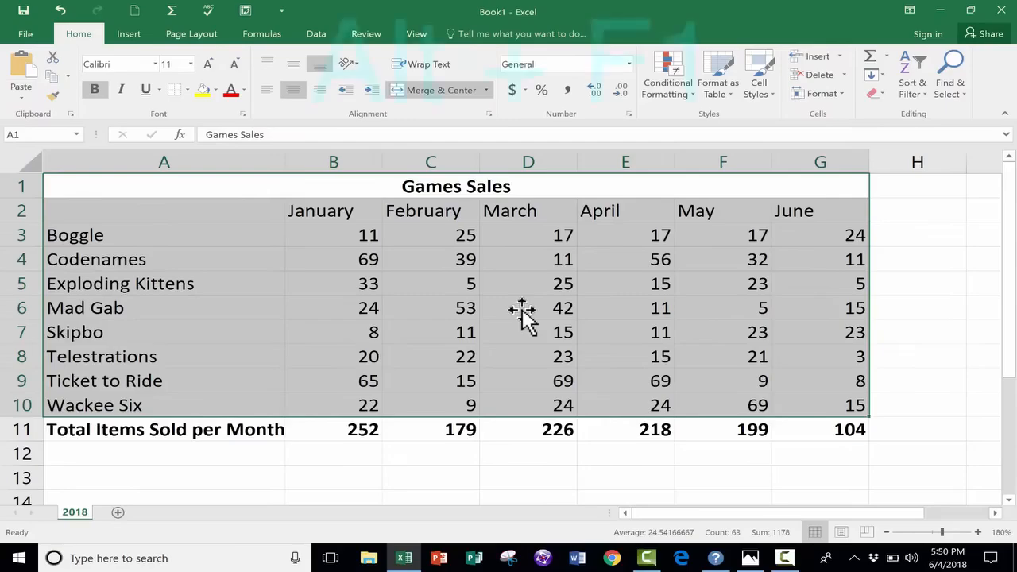
pyautogui.hotkey('alt', 'F1')
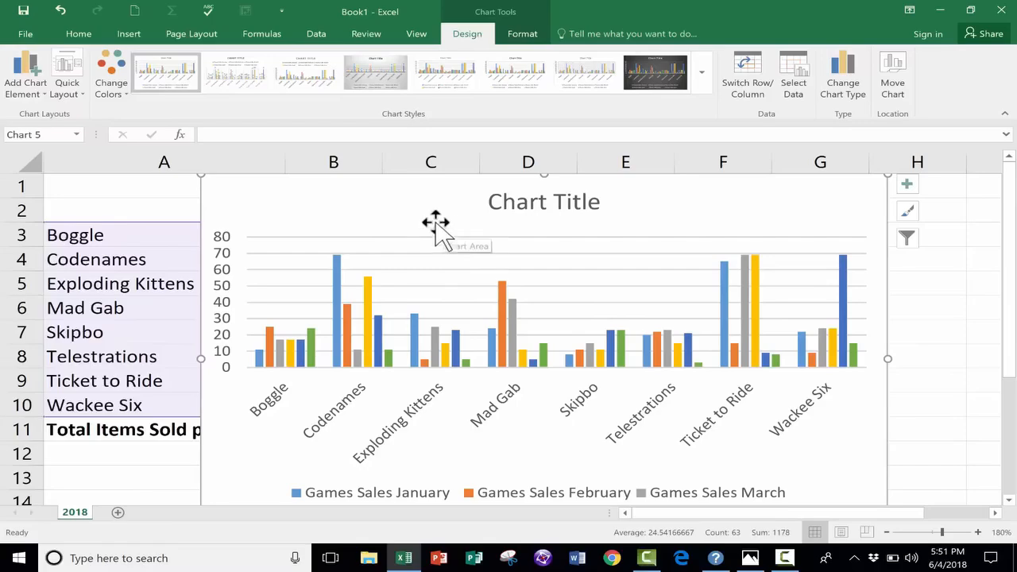
pyautogui.scroll(-1, 445, 231)
pyautogui.scroll(1, 446, 232)
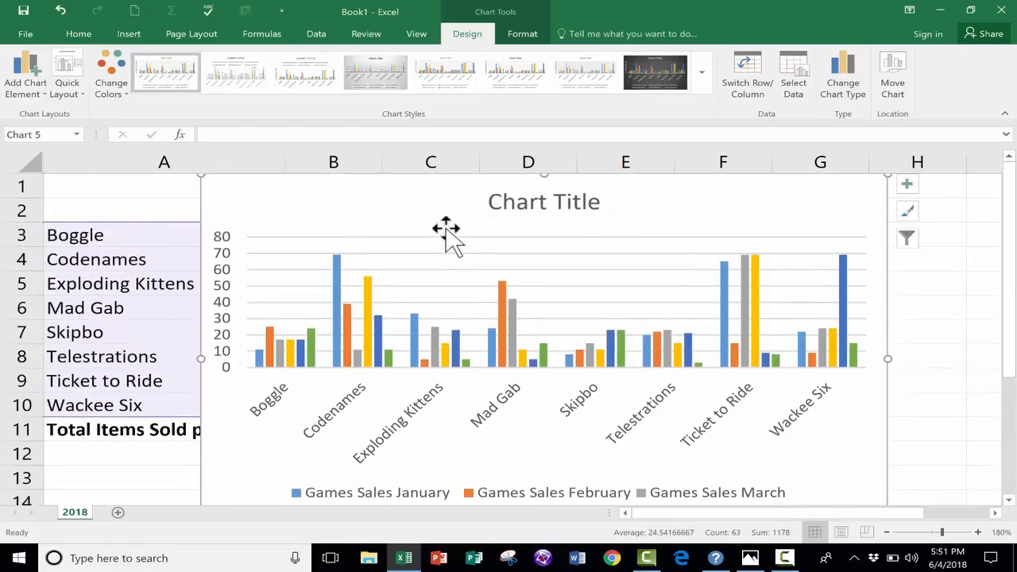
# - Set the worksheet zoom to 100% and move the chart directly below the data table
pyautogui.moveTo(422, 211); pyautogui.dragTo(467, 233)
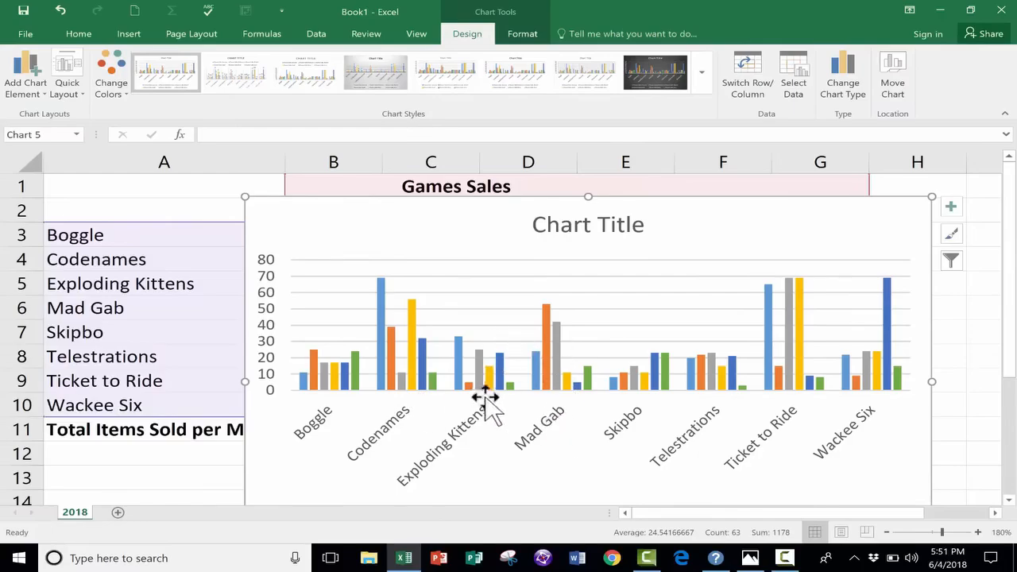
pyautogui.moveTo(255, 220); pyautogui.dragTo(572, 196)
pyautogui.click(418, 35)
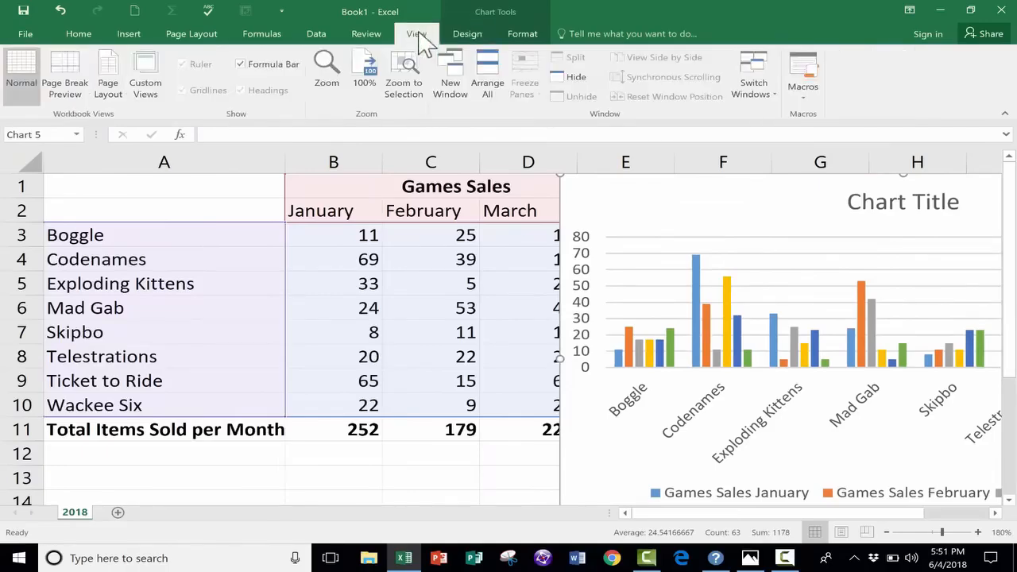
pyautogui.click(364, 37)
pyautogui.click(420, 35)
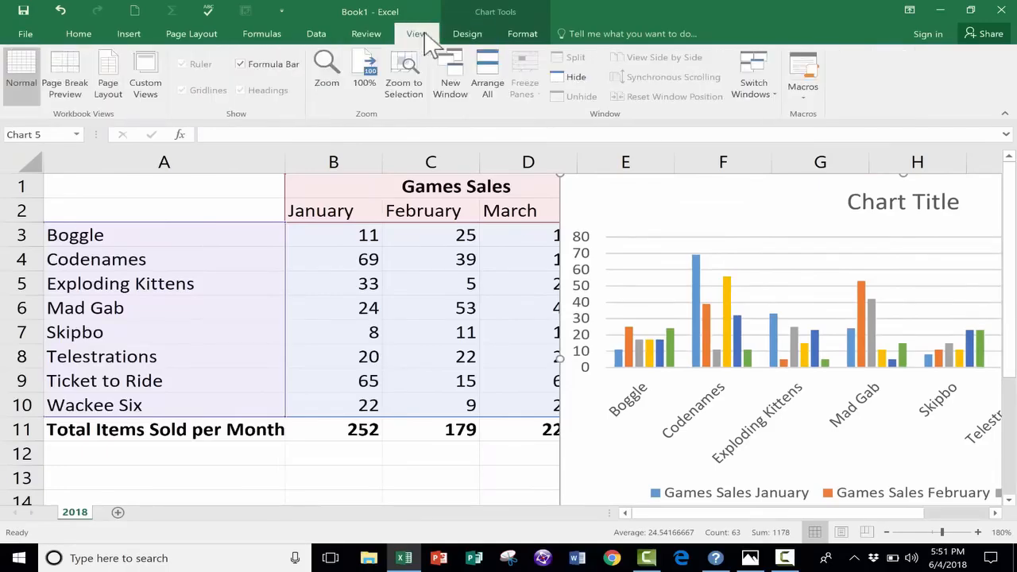
pyautogui.click(366, 71)
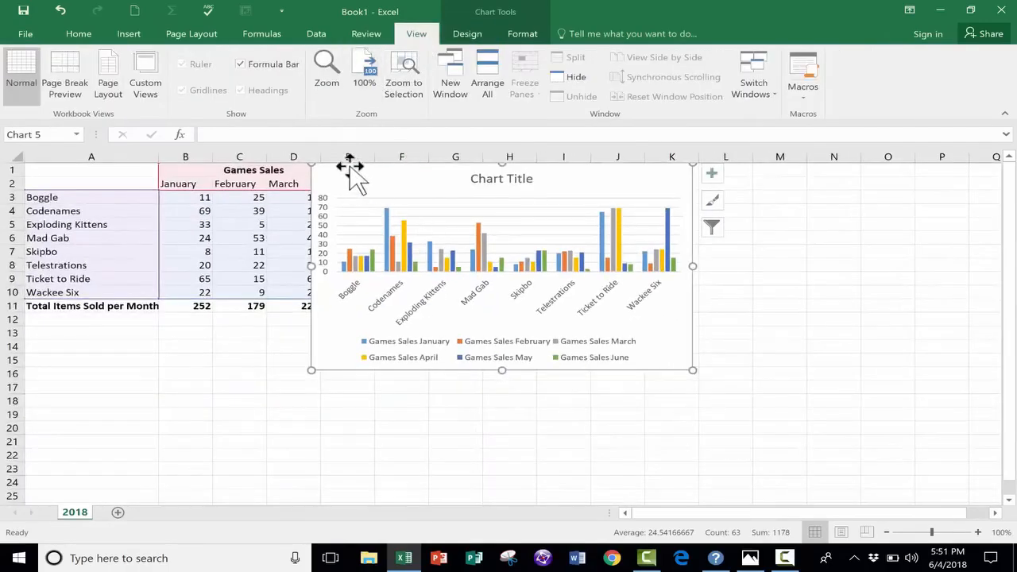
pyautogui.moveTo(350, 167); pyautogui.dragTo(119, 318)
pyautogui.scroll(-3, 357, 370)
pyautogui.scroll(2, 386, 216)
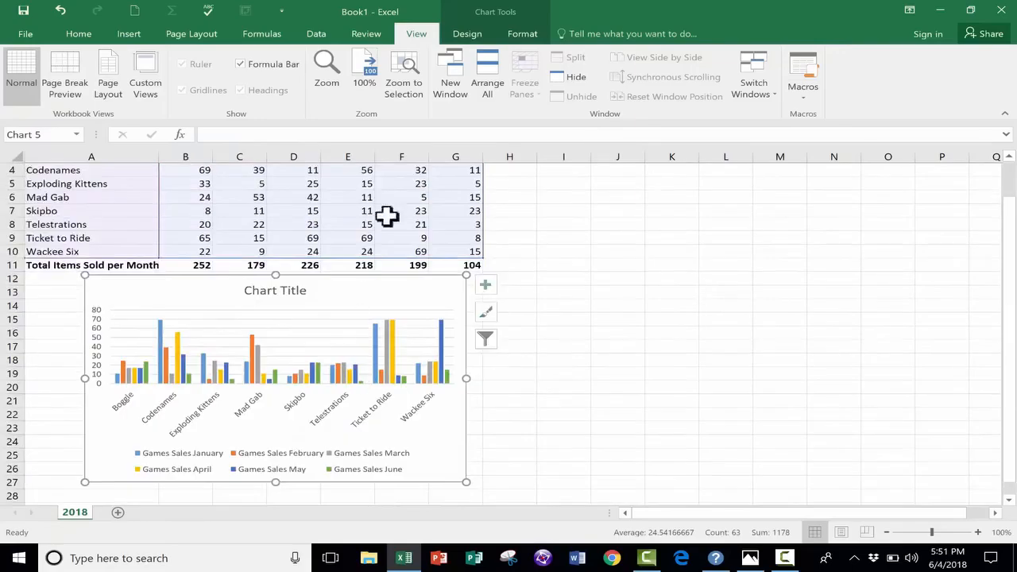
# - Set a custom worksheet zoom of 150%
pyautogui.click(326, 72)
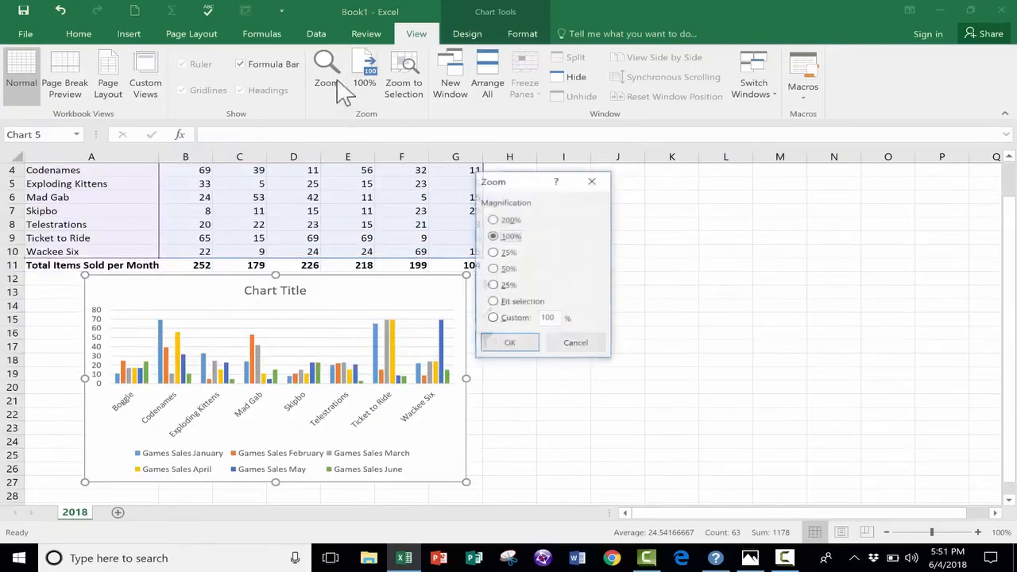
pyautogui.click(550, 319)
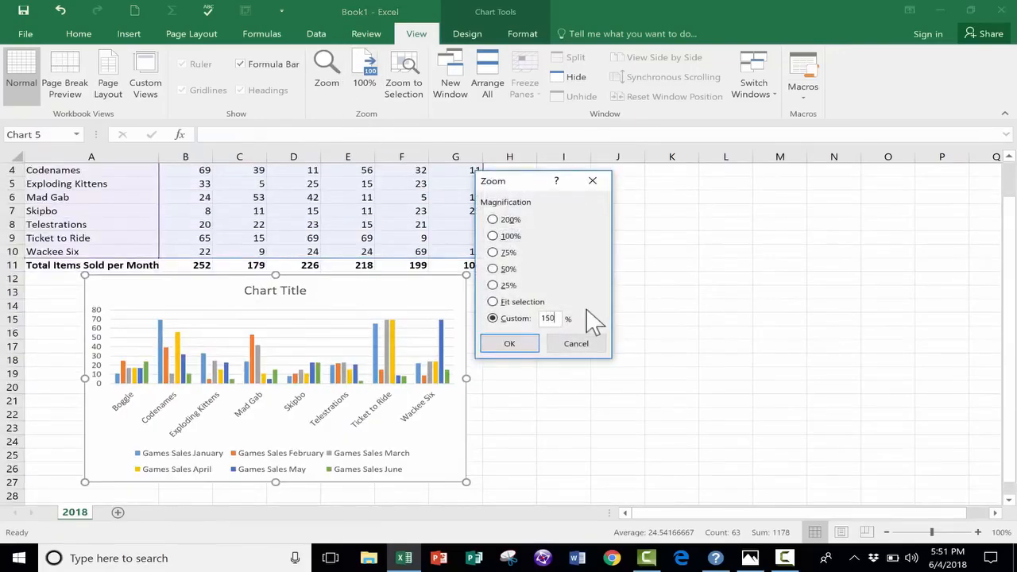
pyautogui.press('Return')
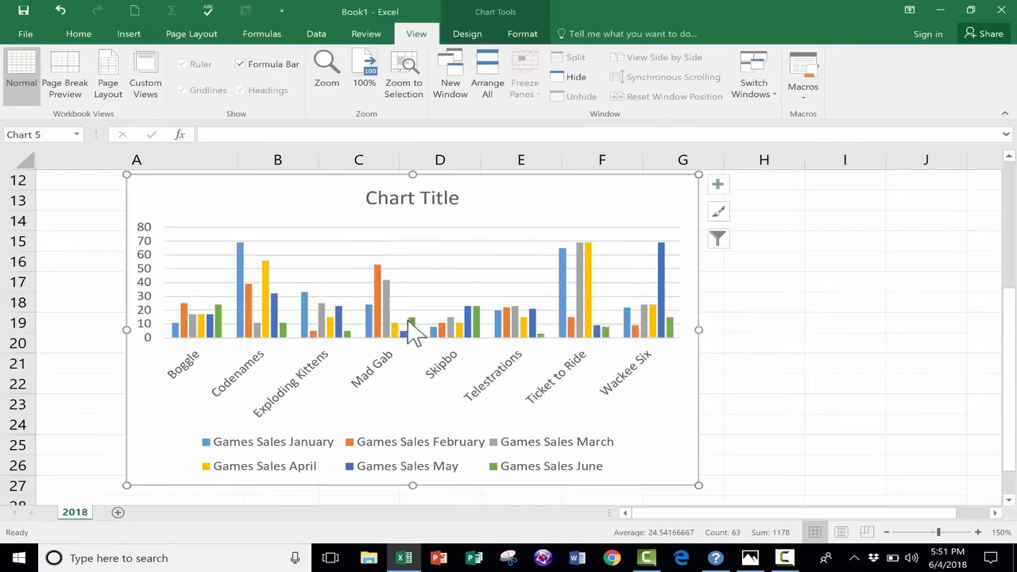
# - Examine how the chart groups the bars by game and colours them by month, comparing it with the table
pyautogui.scroll(4, 404, 307)
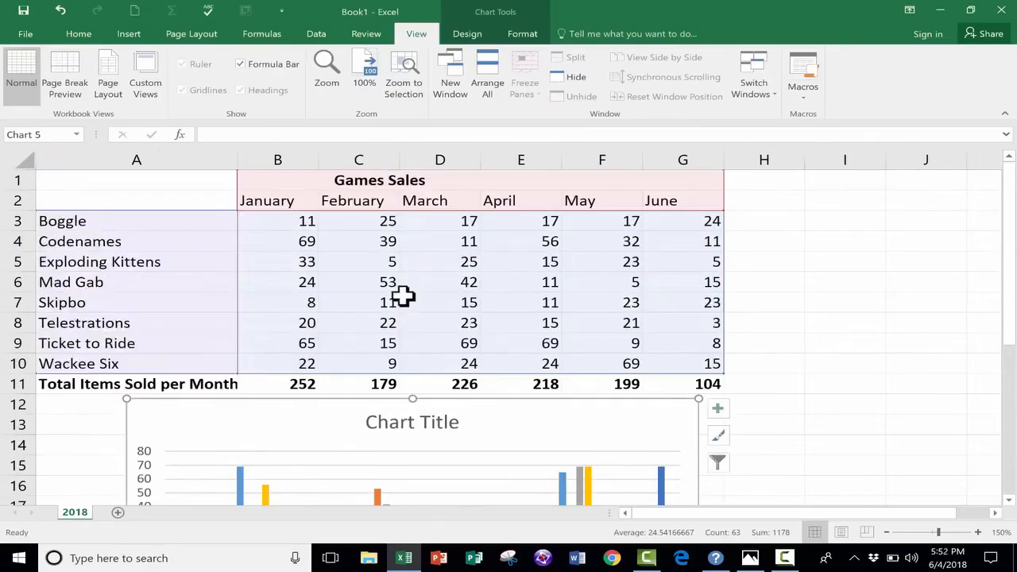
pyautogui.scroll(-4, 404, 307)
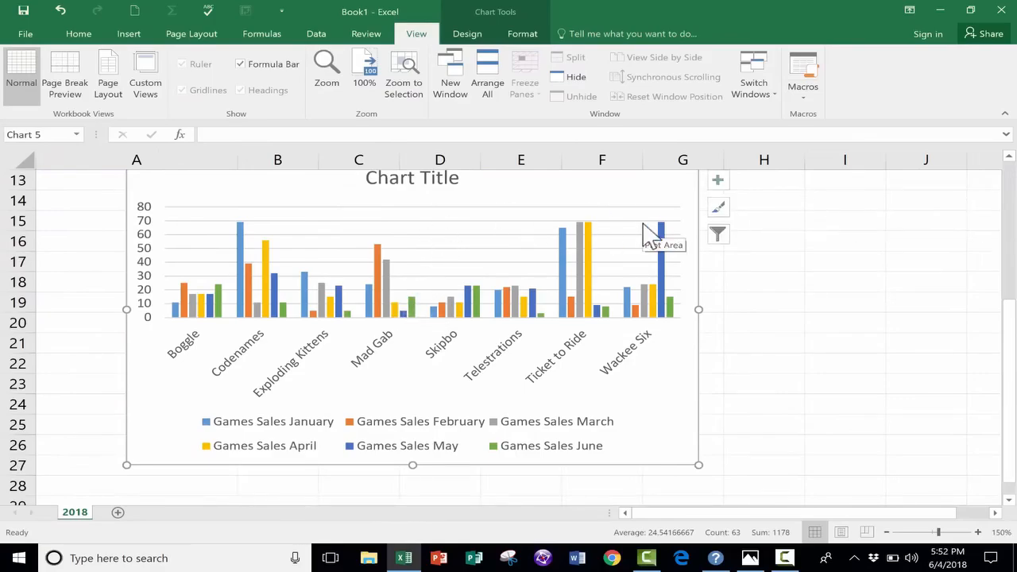
pyautogui.scroll(-2, 433, 302)
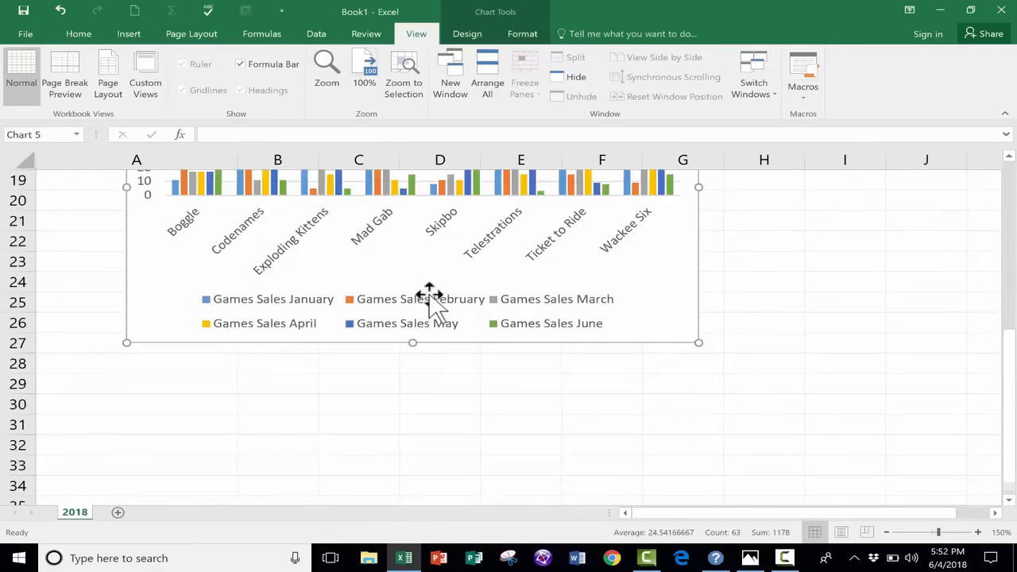
pyautogui.scroll(3, 433, 302)
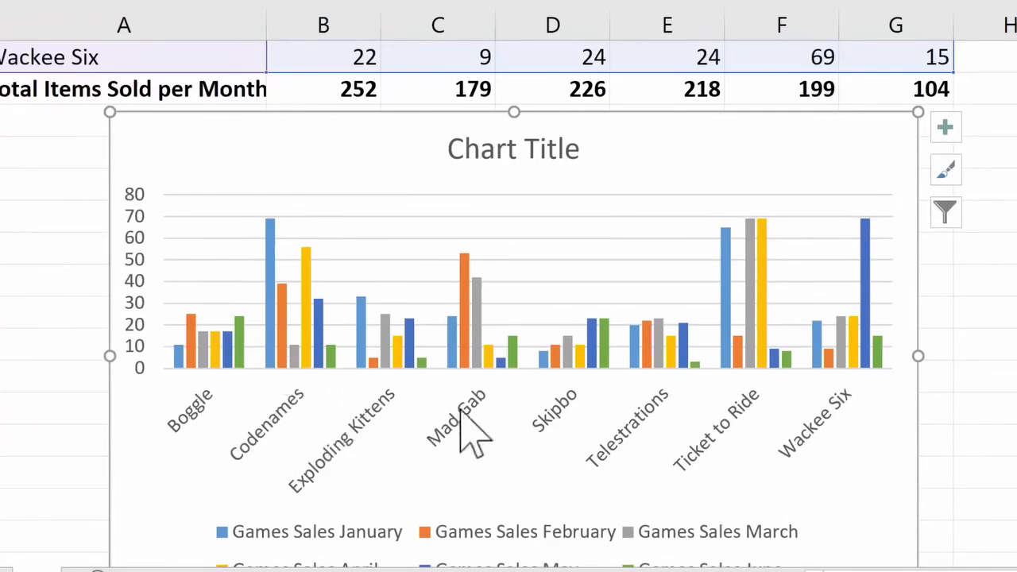
pyautogui.scroll(-1, 382, 370)
pyautogui.scroll(-2, 382, 370)
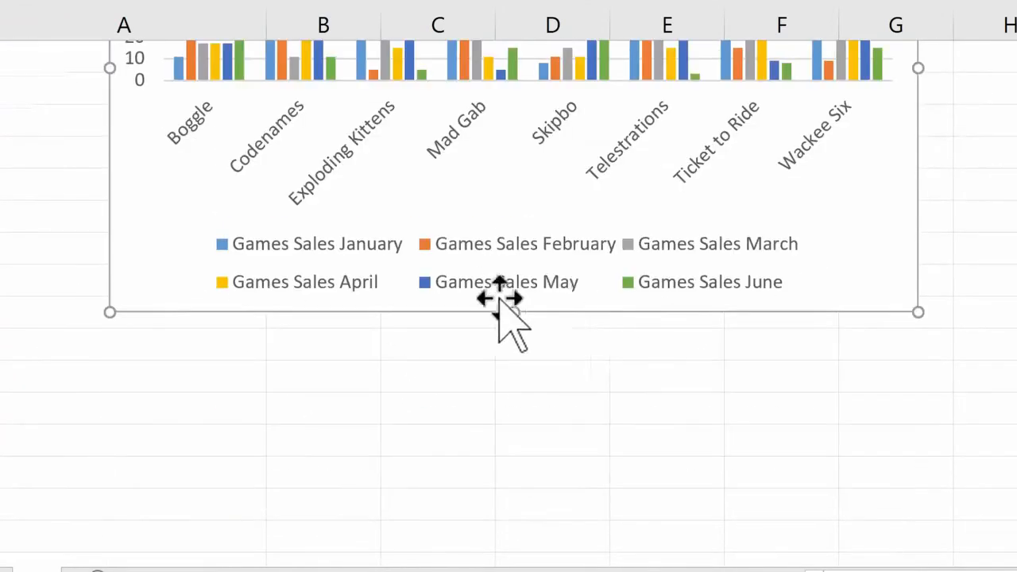
pyautogui.scroll(2, 583, 204)
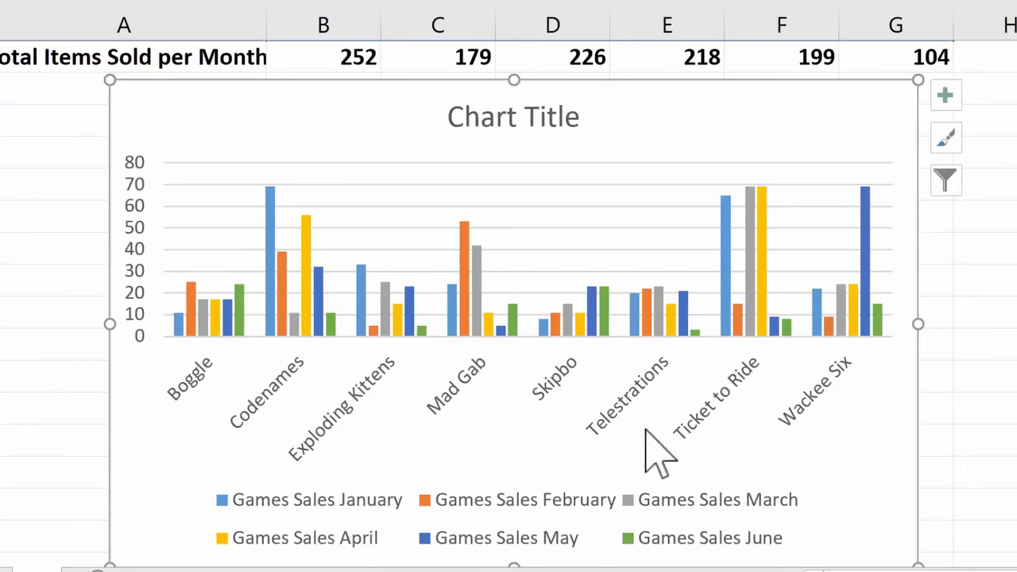
pyautogui.scroll(-1, 572, 254)
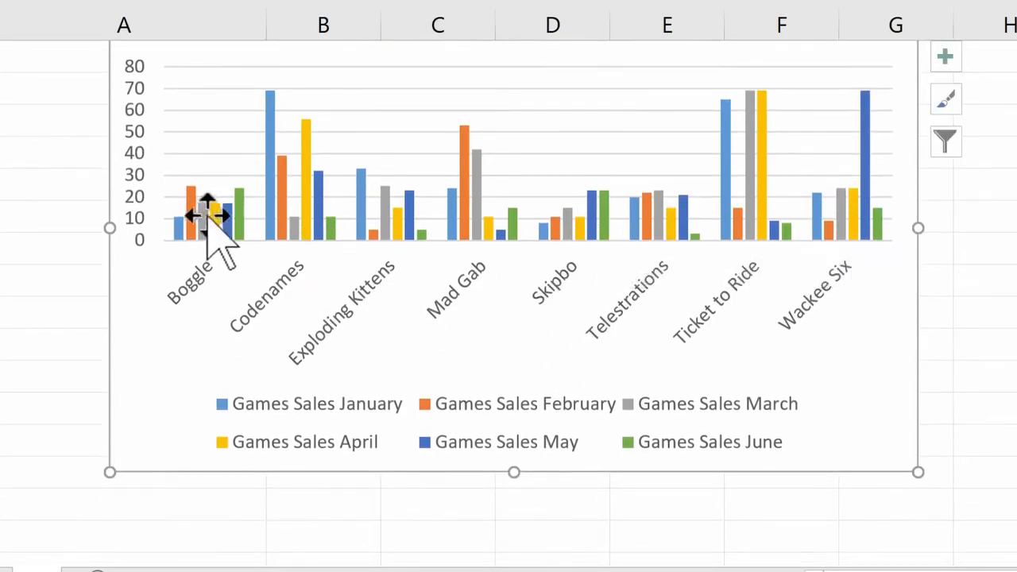
pyautogui.moveTo(176, 231)
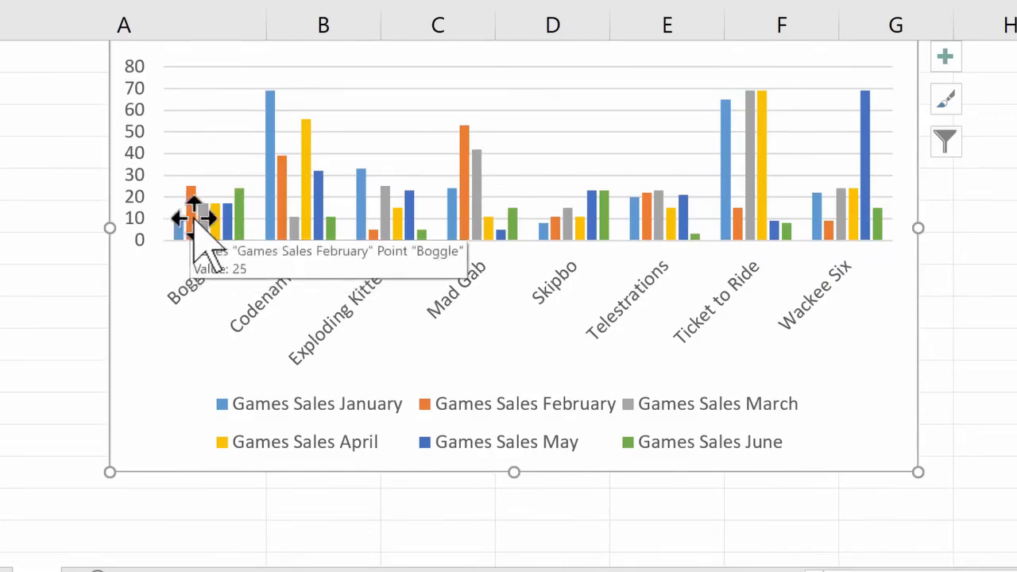
pyautogui.scroll(1, 318, 342)
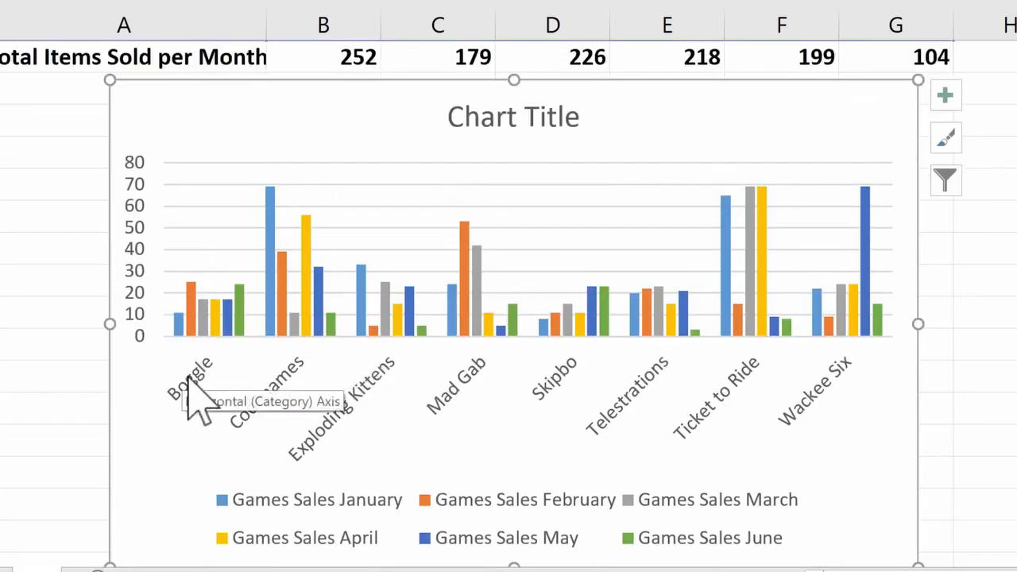
pyautogui.moveTo(191, 320)
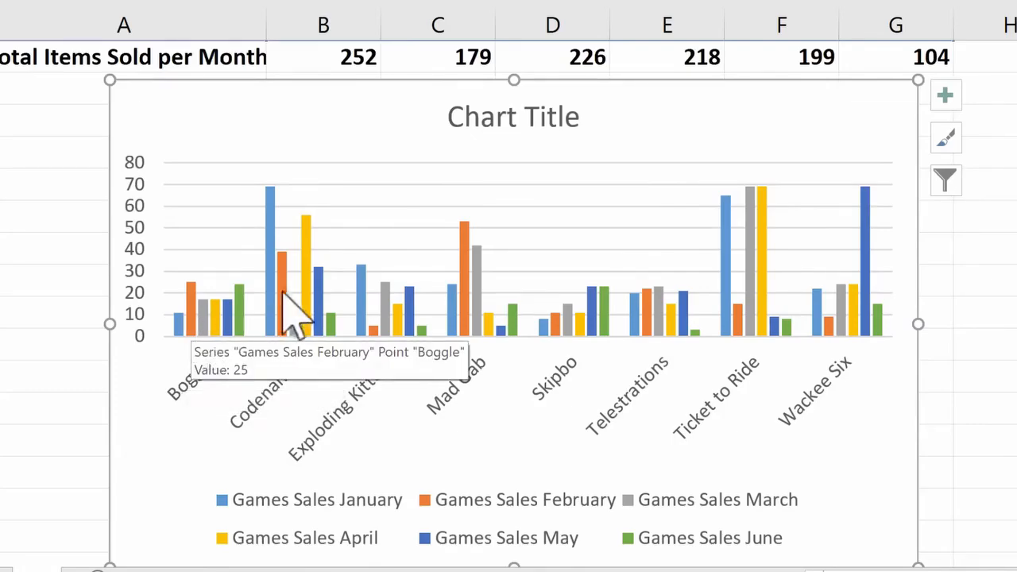
pyautogui.moveTo(271, 269)
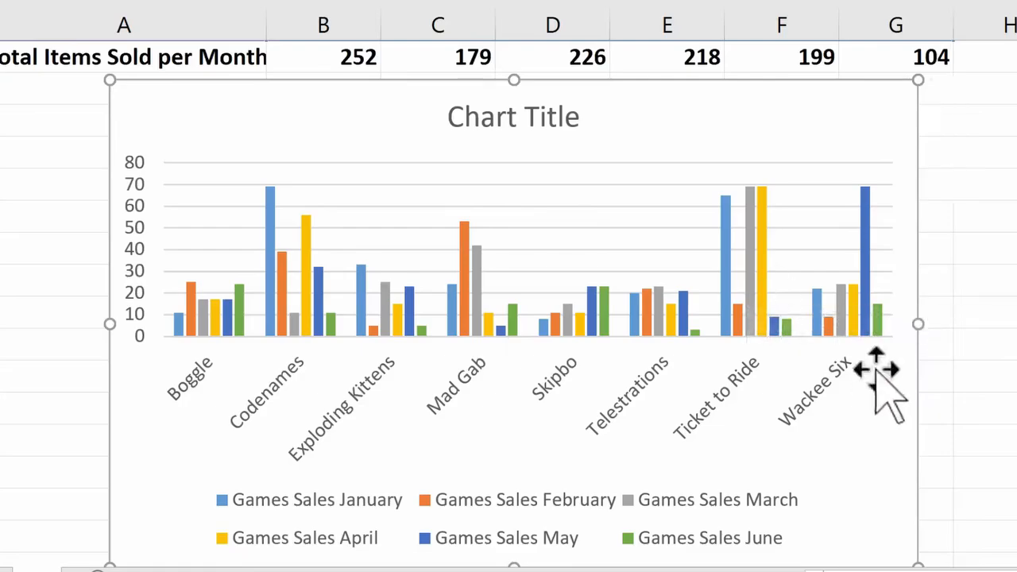
pyautogui.scroll(2, 880, 404)
pyautogui.scroll(-2, 731, 390)
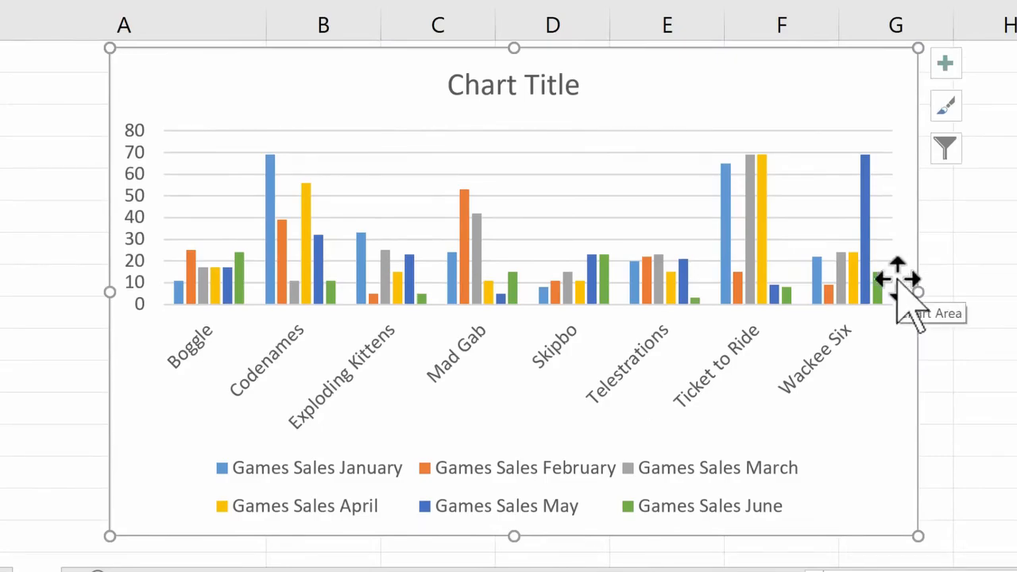
pyautogui.click(626, 172)
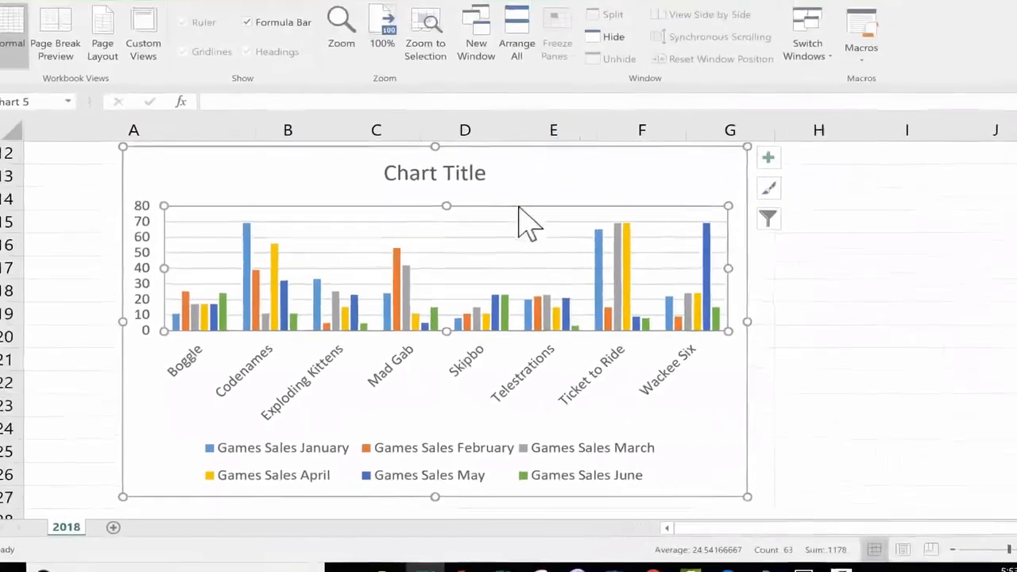
pyautogui.click(502, 192)
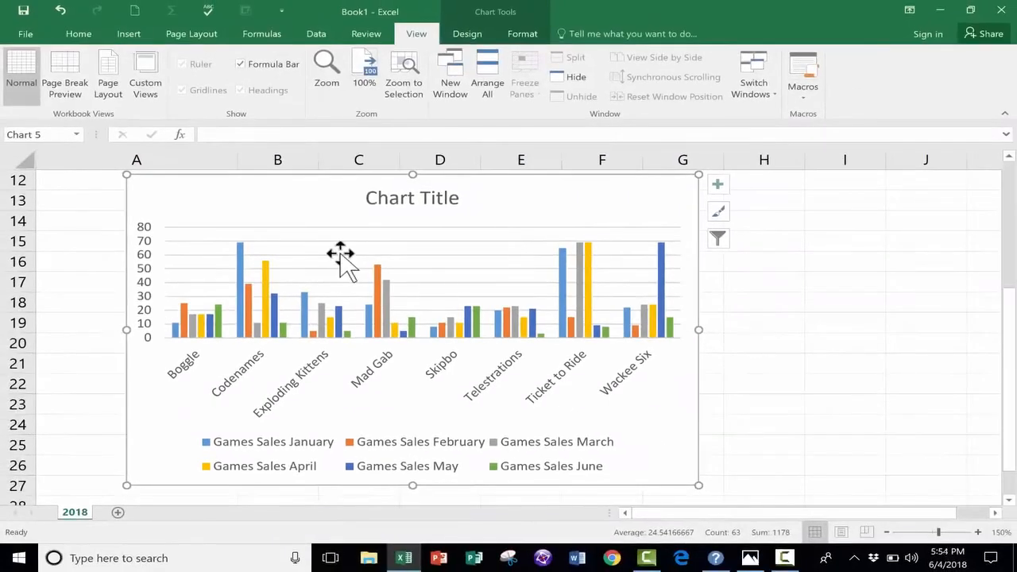
# - Switch the chart's rows and columns so the months run along the horizontal axis and the games form the series
pyautogui.click(463, 33)
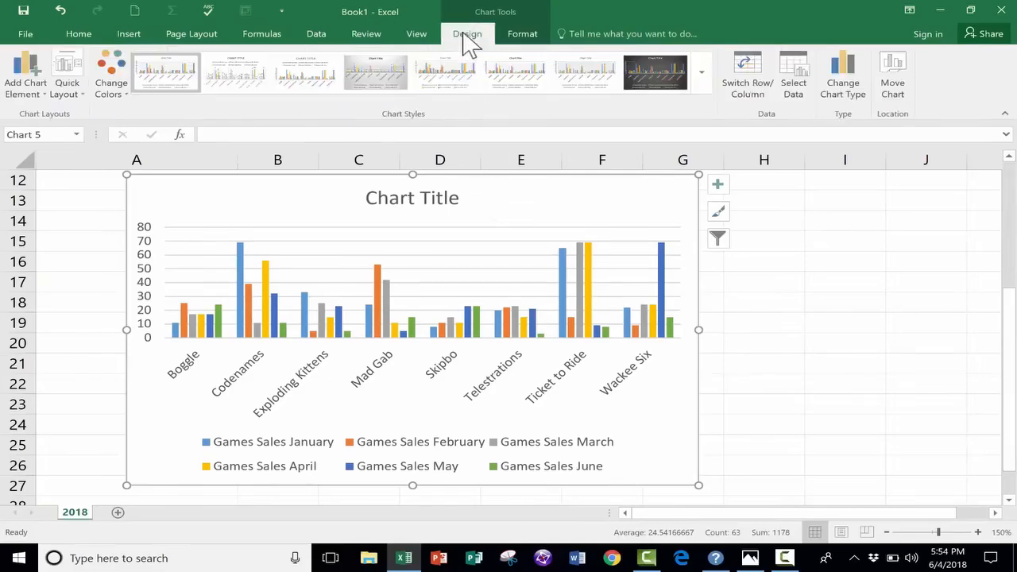
pyautogui.click(518, 36)
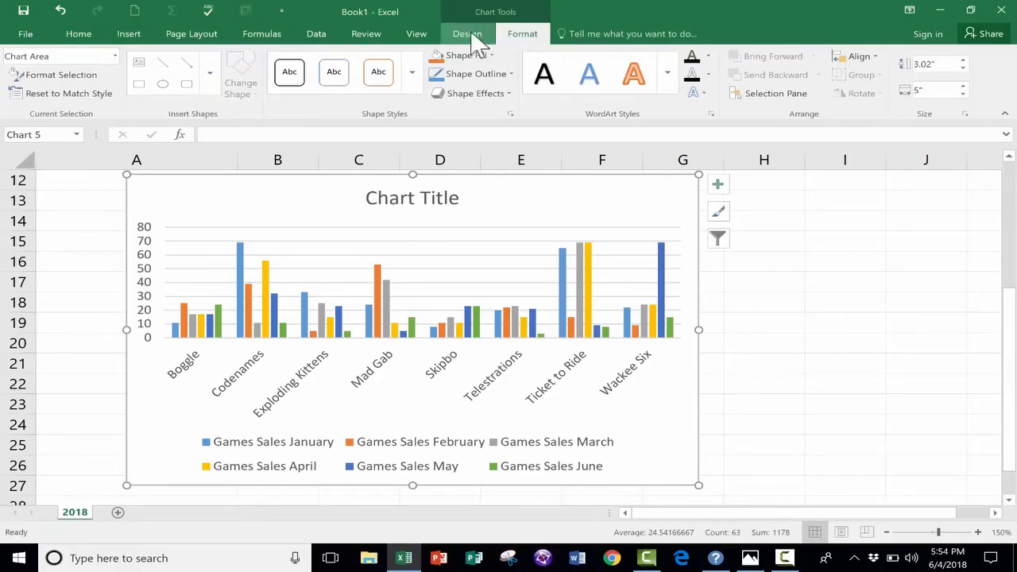
pyautogui.click(475, 35)
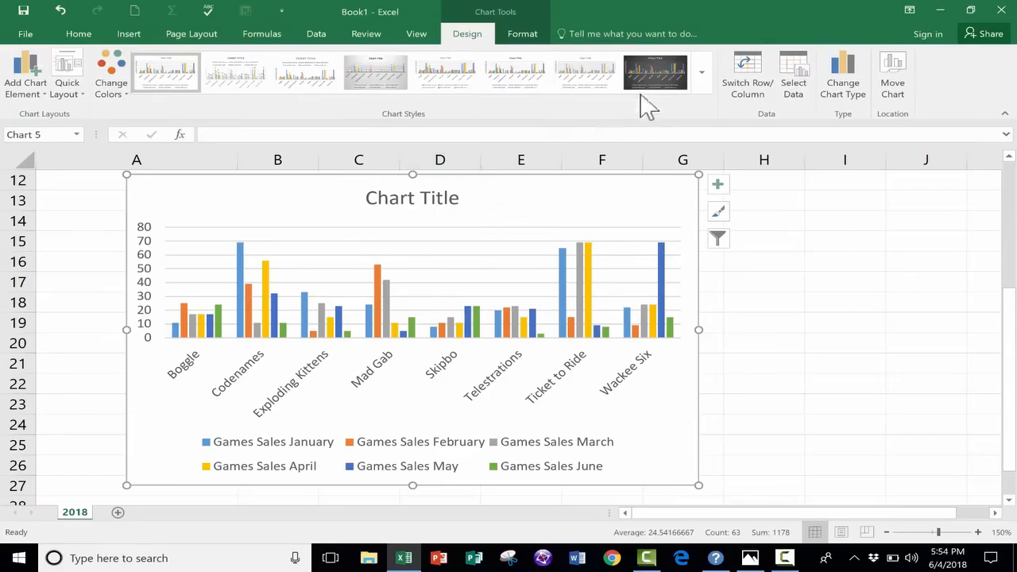
pyautogui.click(736, 77)
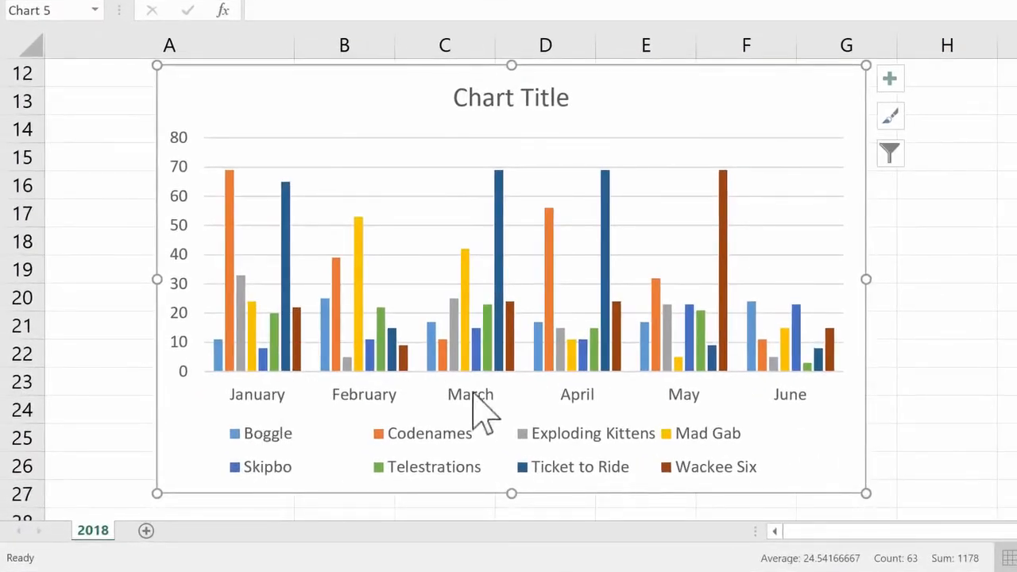
pyautogui.moveTo(268, 413); pyautogui.dragTo(251, 406)
pyautogui.moveTo(218, 358)
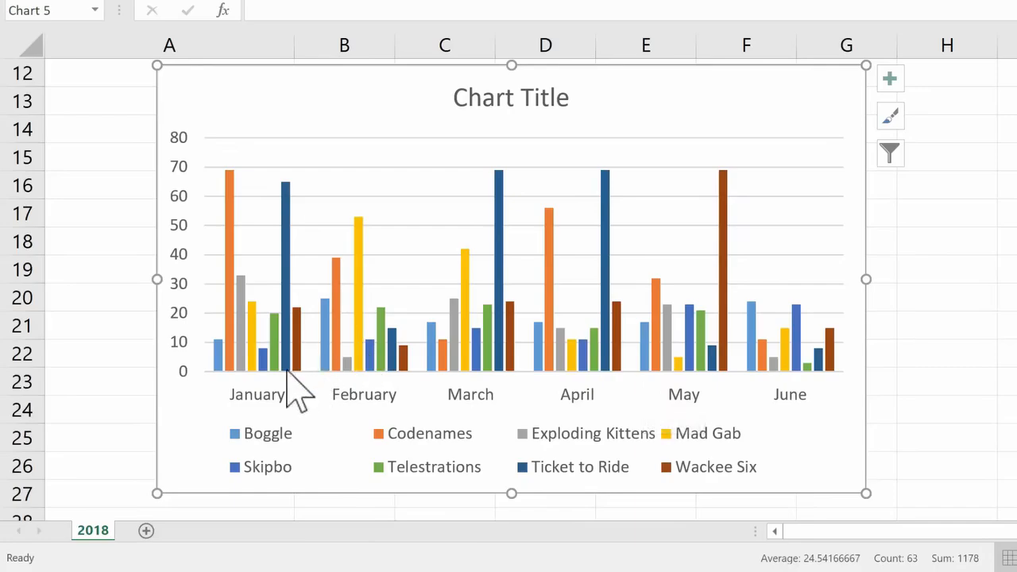
# - Examine the monthly bars of each game in the chart and match their colours to the legend
pyautogui.scroll(-1, 227, 216)
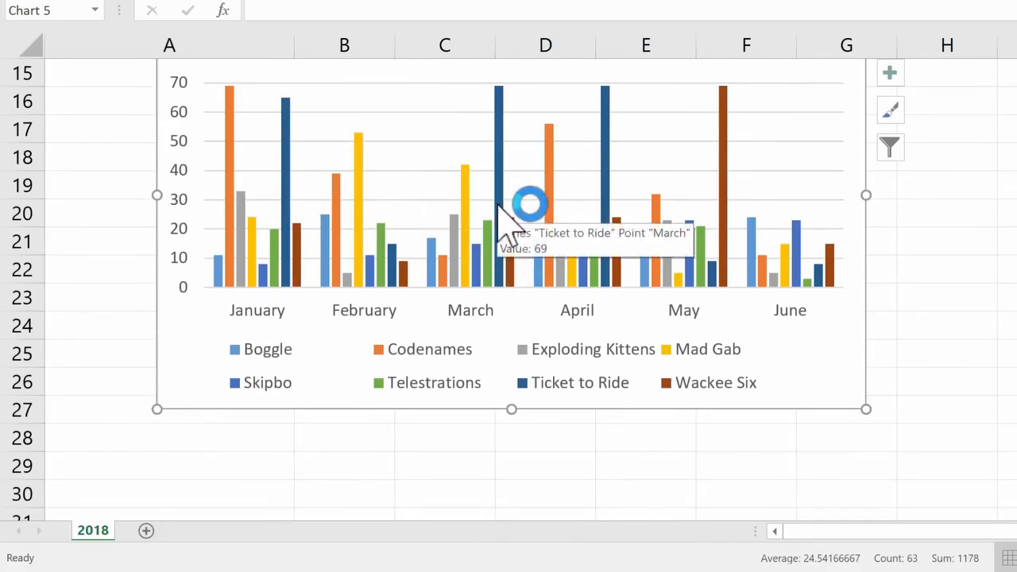
pyautogui.scroll(1, 500, 215)
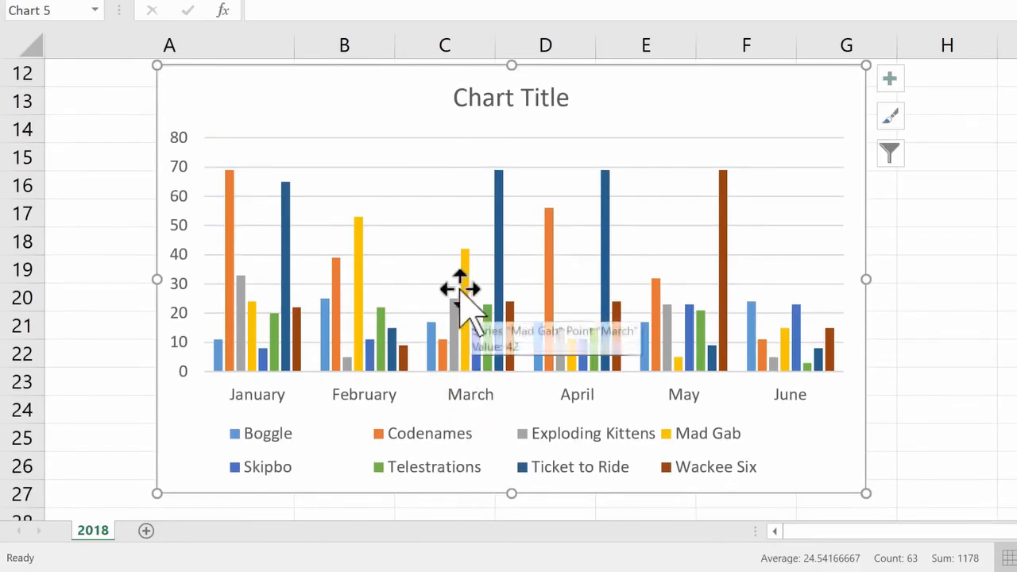
pyautogui.moveTo(467, 283)
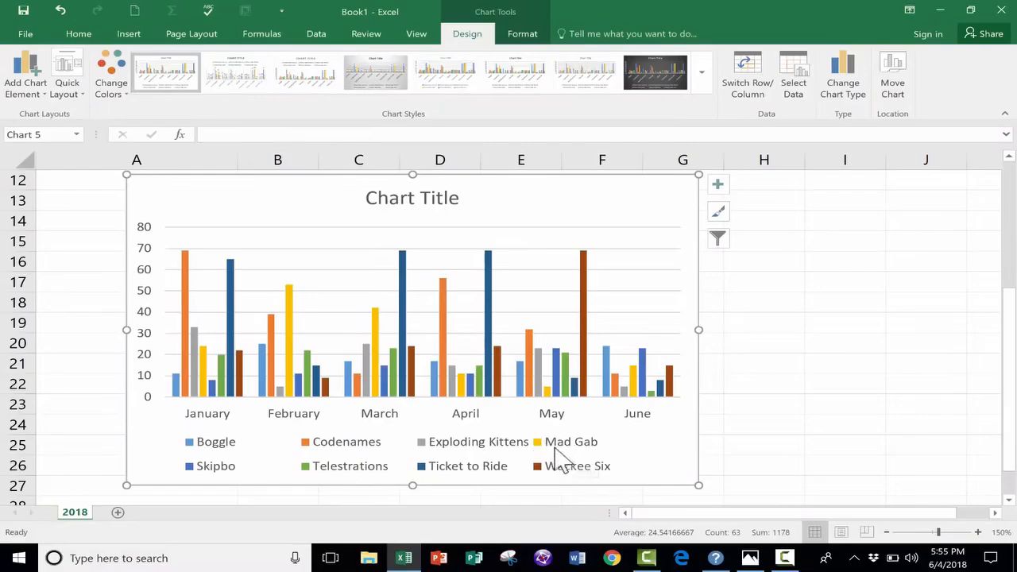
pyautogui.scroll(-2, 384, 350)
pyautogui.scroll(2, 397, 362)
pyautogui.moveTo(487, 354)
# - Try the dark-background chart style, and apply the grey gradient style with value labels inside the bars instead
pyautogui.click(644, 66)
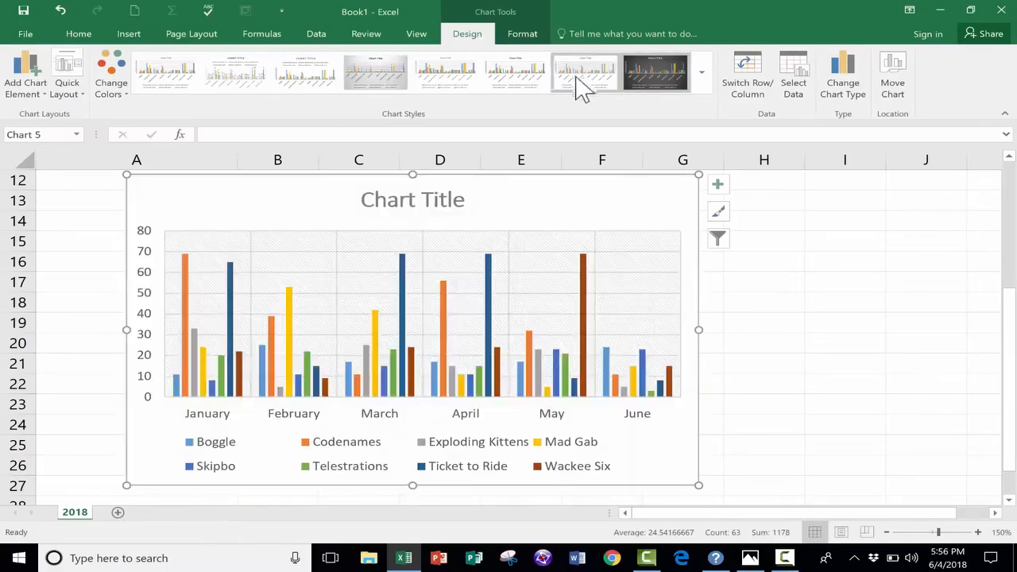
pyautogui.click(653, 72)
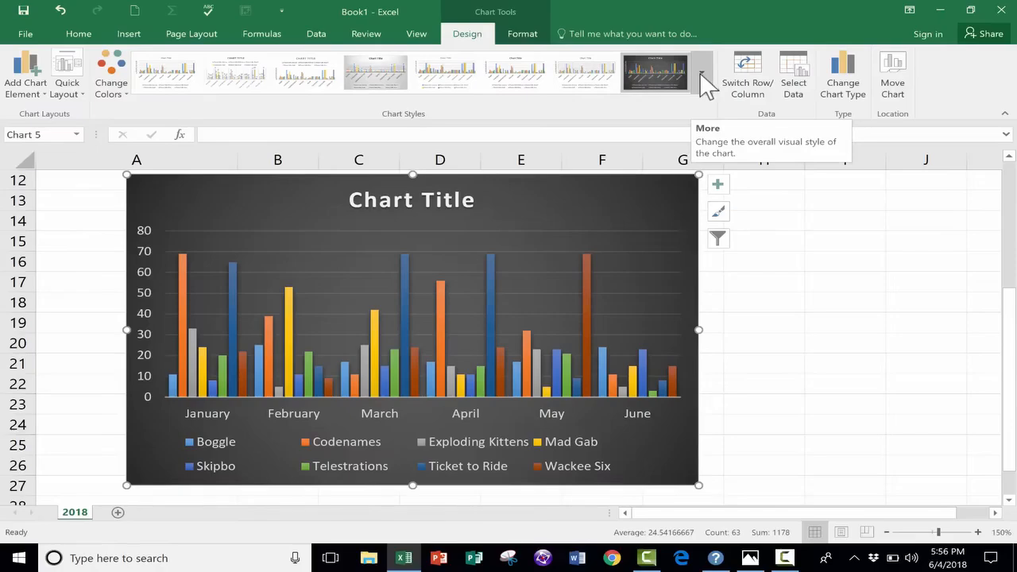
pyautogui.click(703, 75)
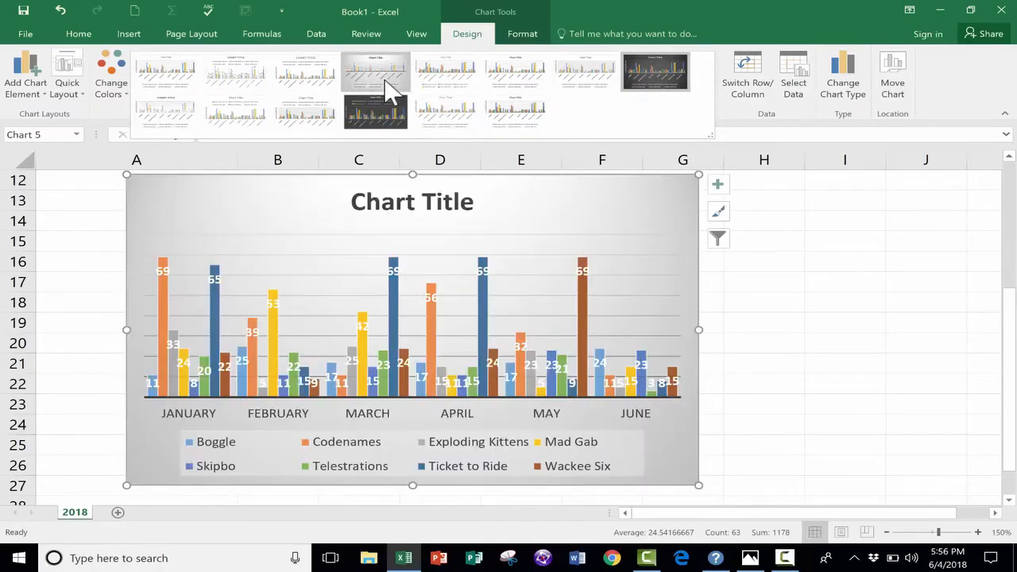
pyautogui.click(389, 89)
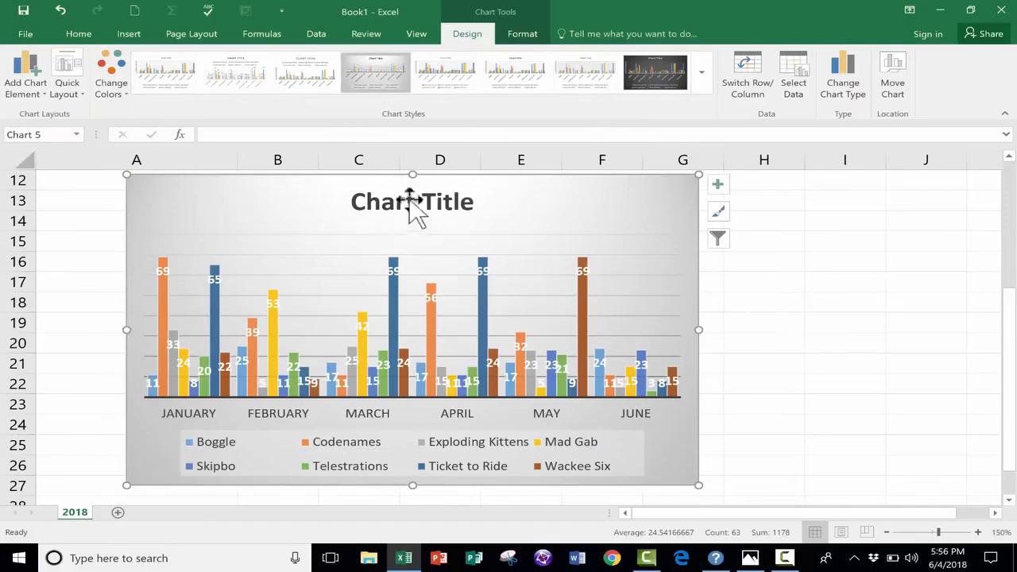
# - Apply Quick Layout 9 to the chart, adding titles for both axes and a legend beside the plot area
pyautogui.click(500, 34)
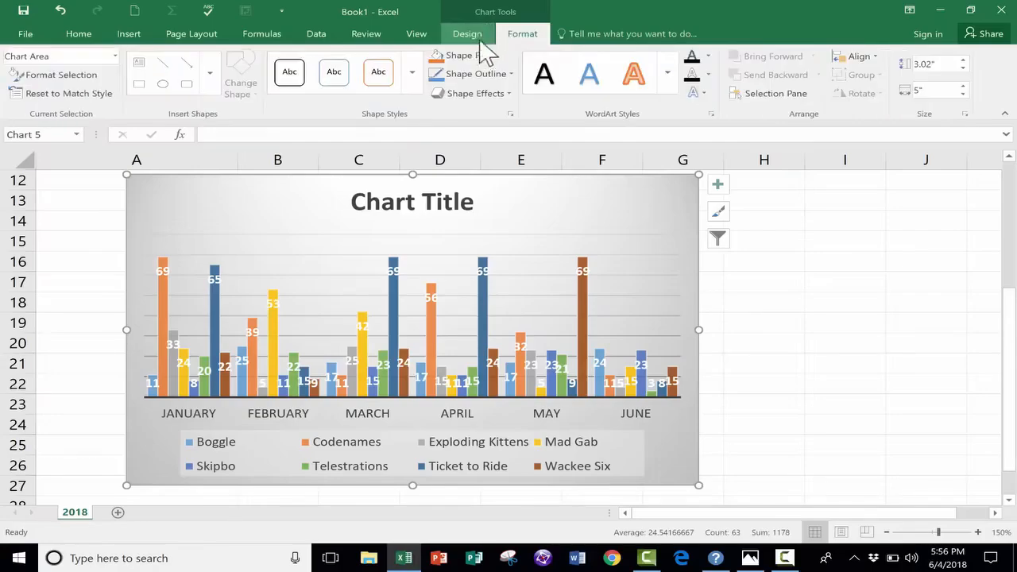
pyautogui.click(469, 37)
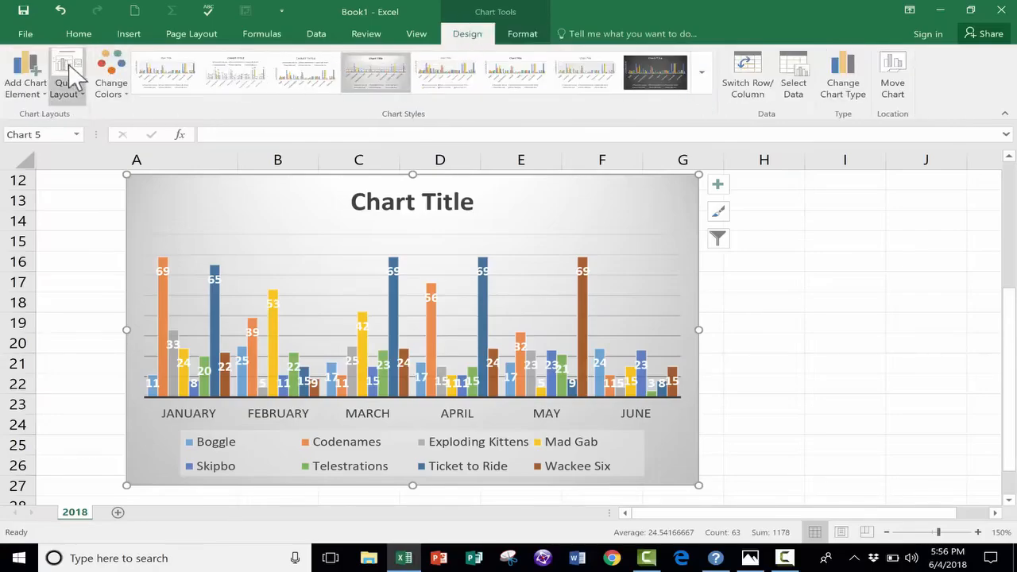
pyautogui.click(70, 78)
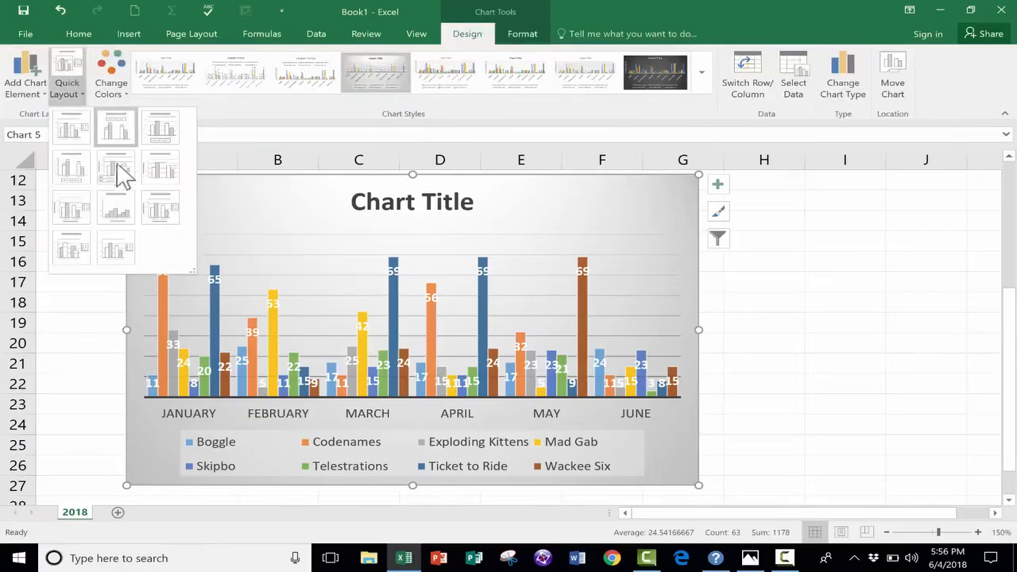
pyautogui.click(157, 220)
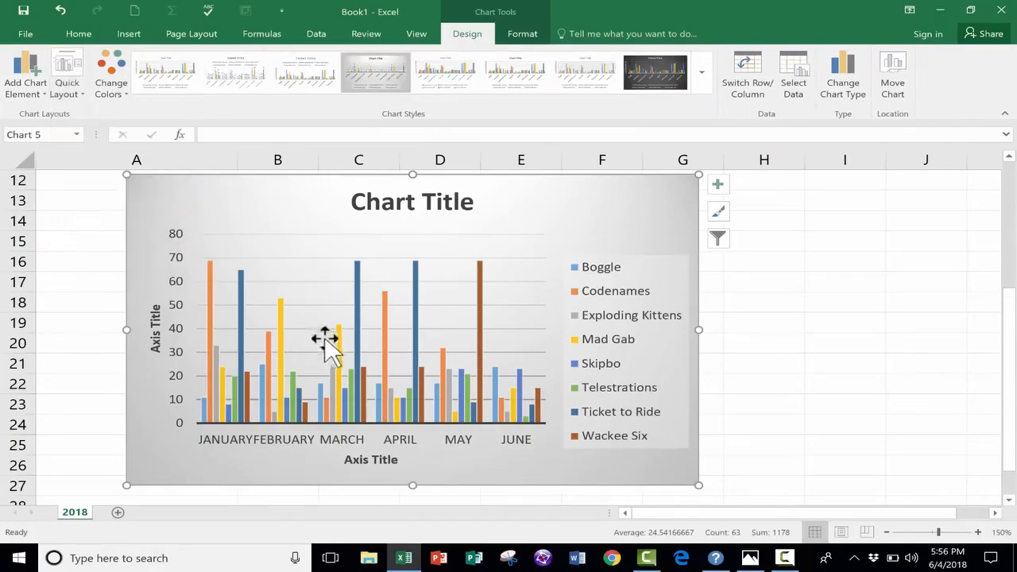
# - Examine the new layout's legend, axis titles and bars, and reapply Layout 9
pyautogui.scroll(4, 329, 340)
pyautogui.scroll(-3, 609, 419)
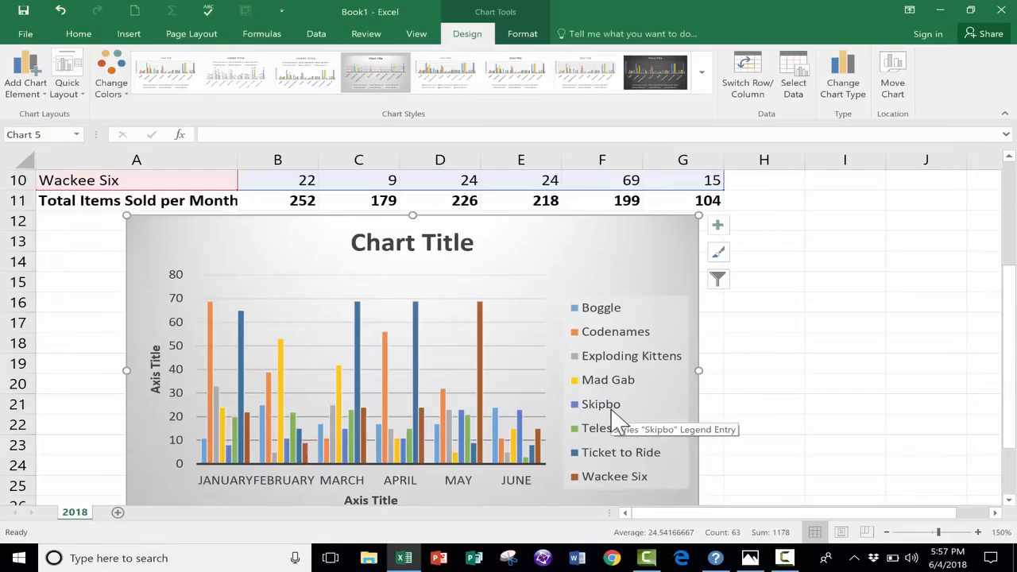
pyautogui.scroll(-3, 257, 443)
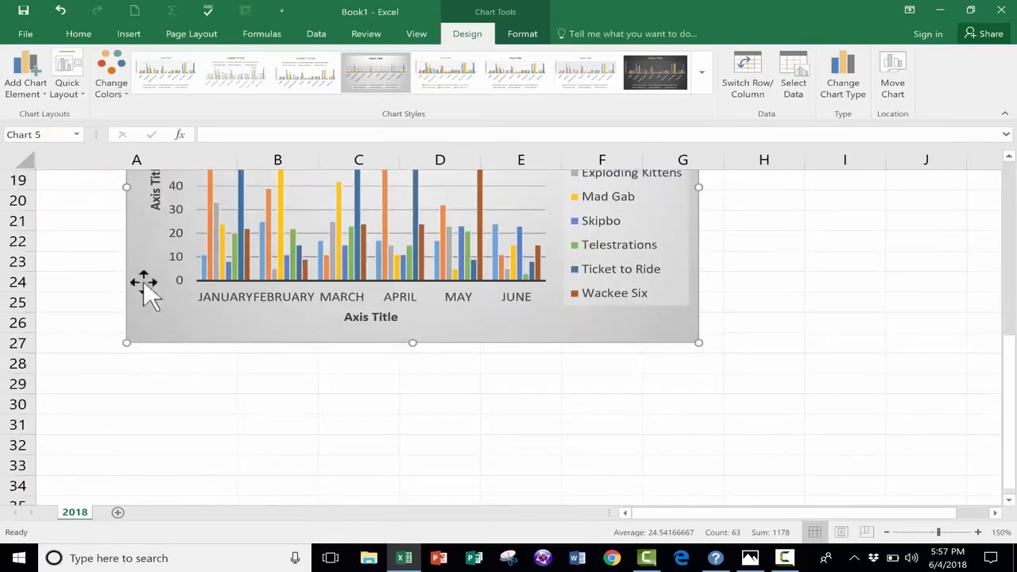
pyautogui.scroll(3, 151, 290)
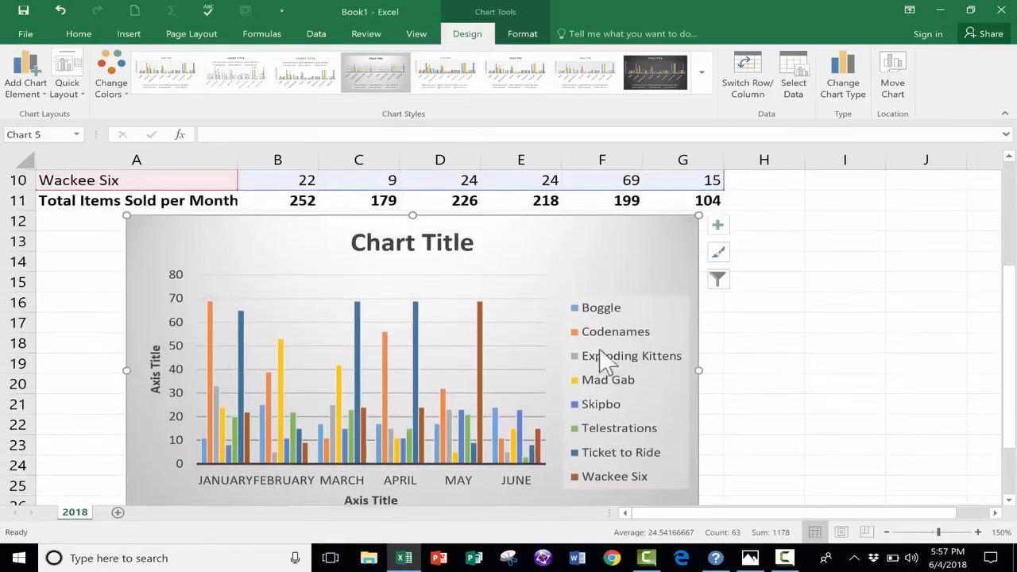
pyautogui.scroll(-2, 609, 288)
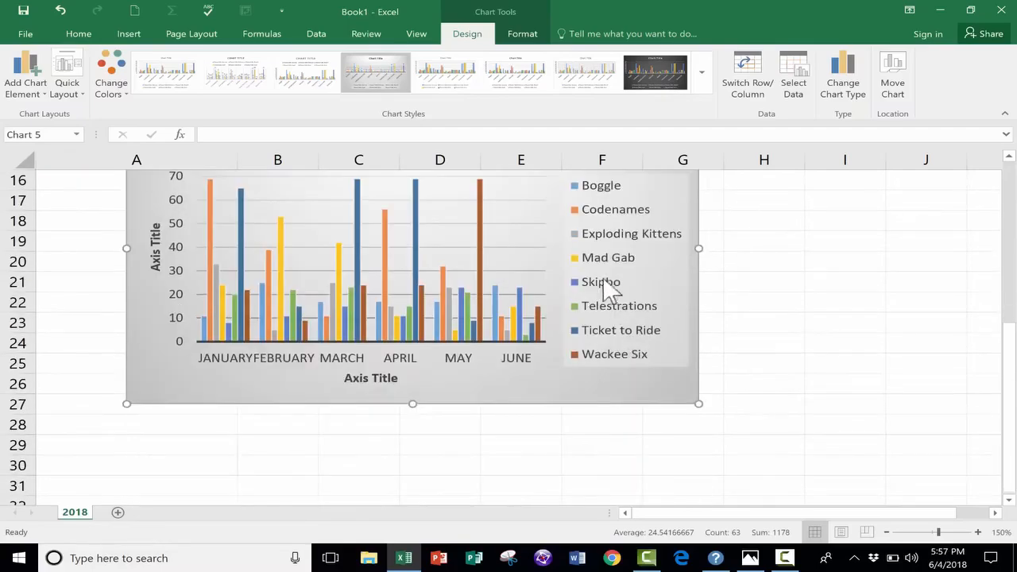
pyautogui.scroll(2, 609, 288)
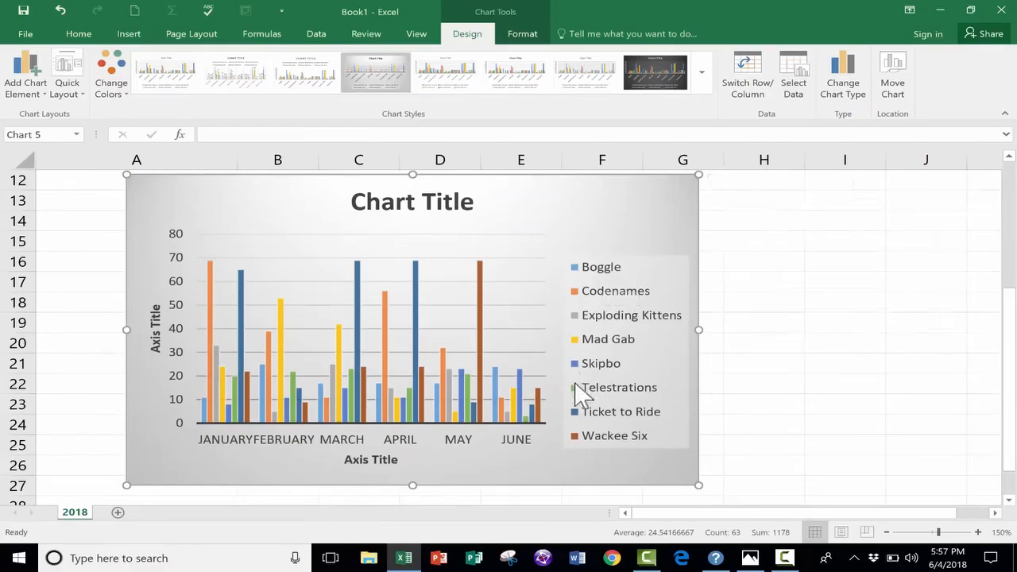
pyautogui.click(67, 88)
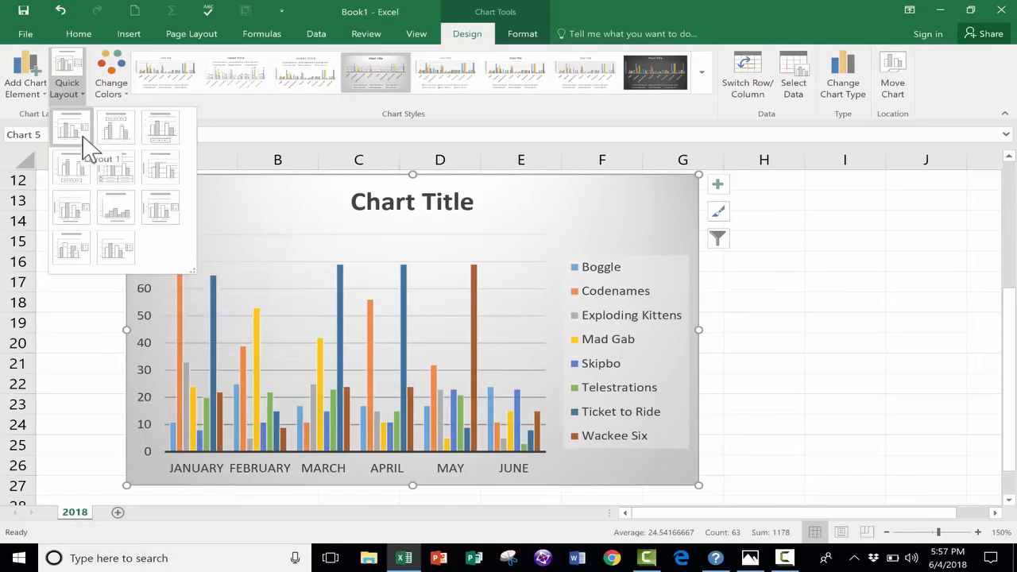
pyautogui.click(160, 206)
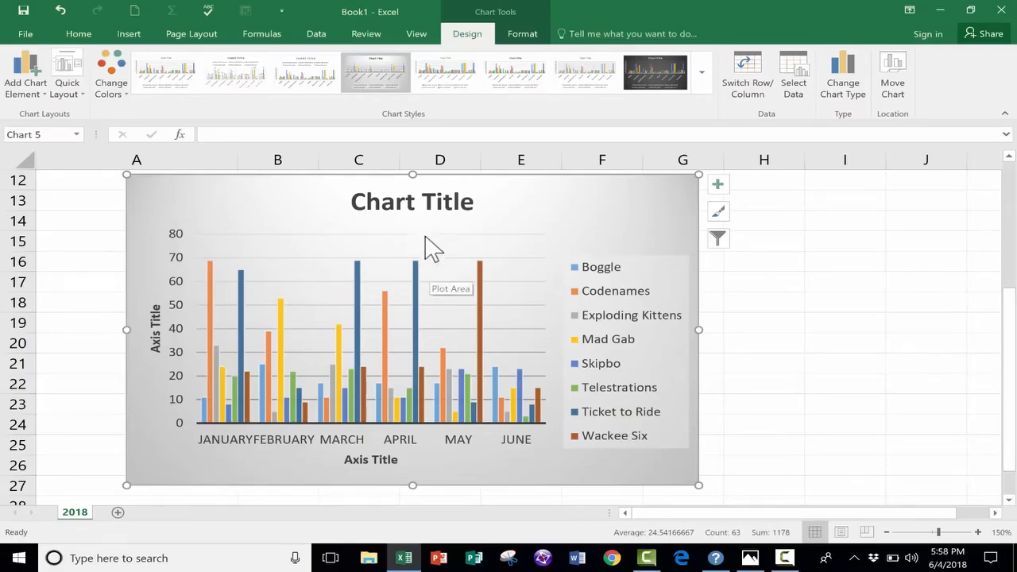
# - Replace the chart title's placeholder text with "Games Sales January-June 2018"
pyautogui.click(402, 206)
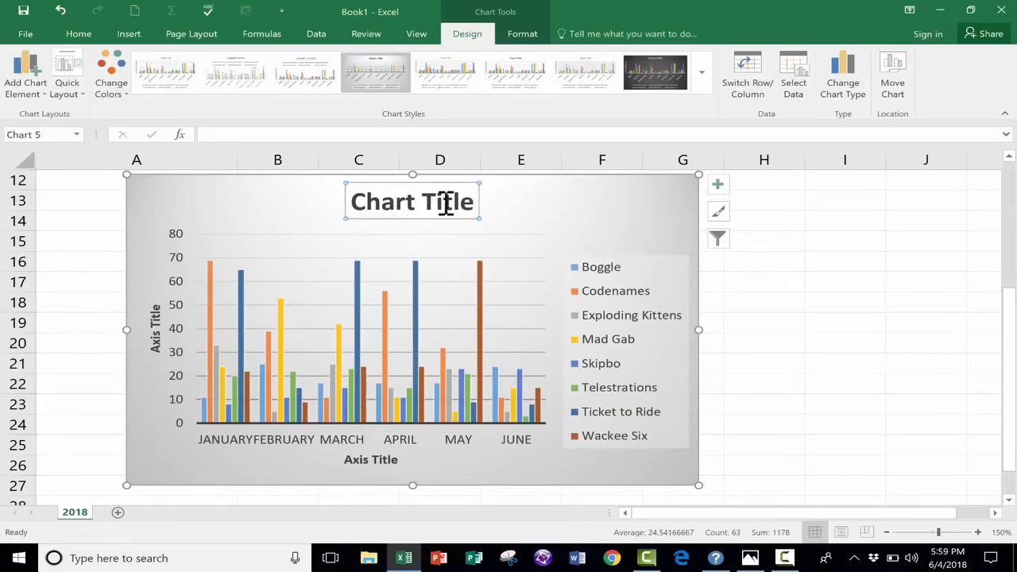
pyautogui.moveTo(472, 203); pyautogui.dragTo(347, 198)
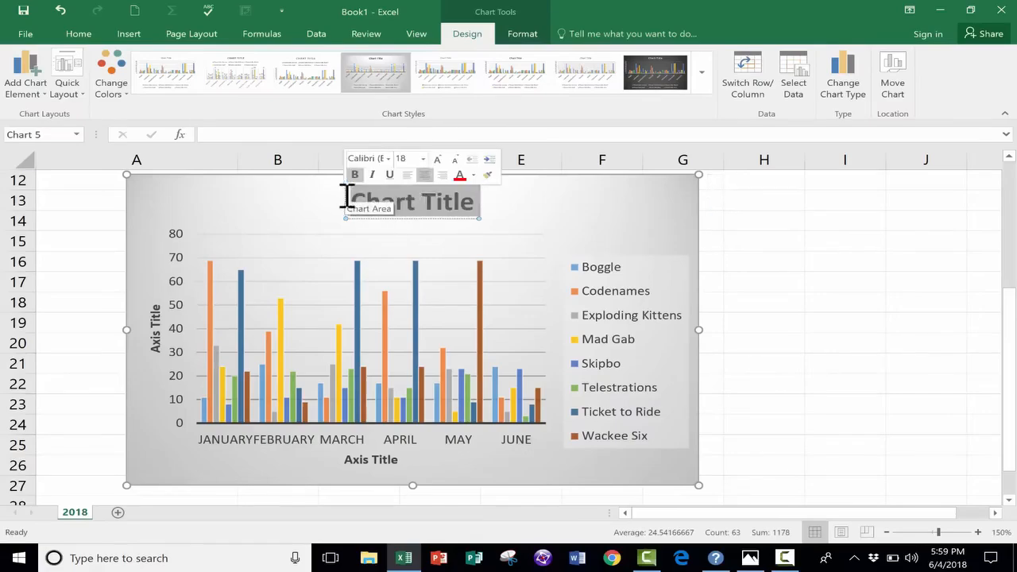
pyautogui.write('Games Sales J')
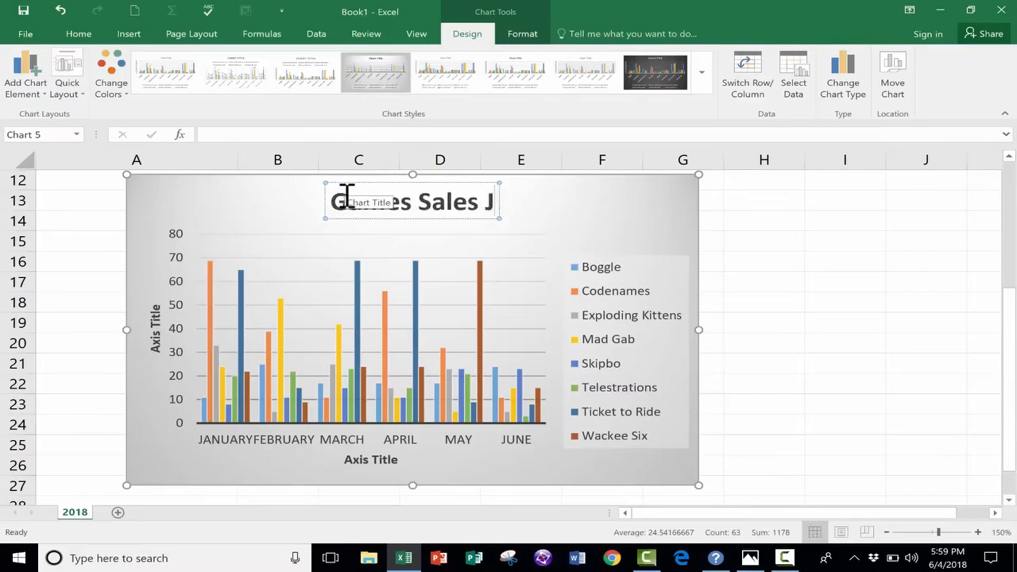
pyautogui.write('anuary-June 201')
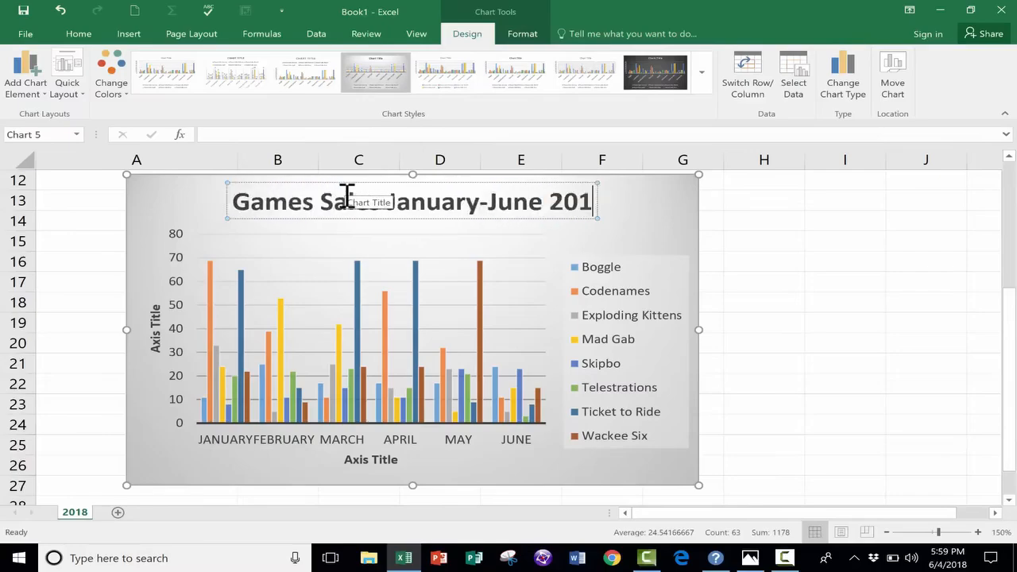
pyautogui.write('8')
pyautogui.scroll(1, 373, 239)
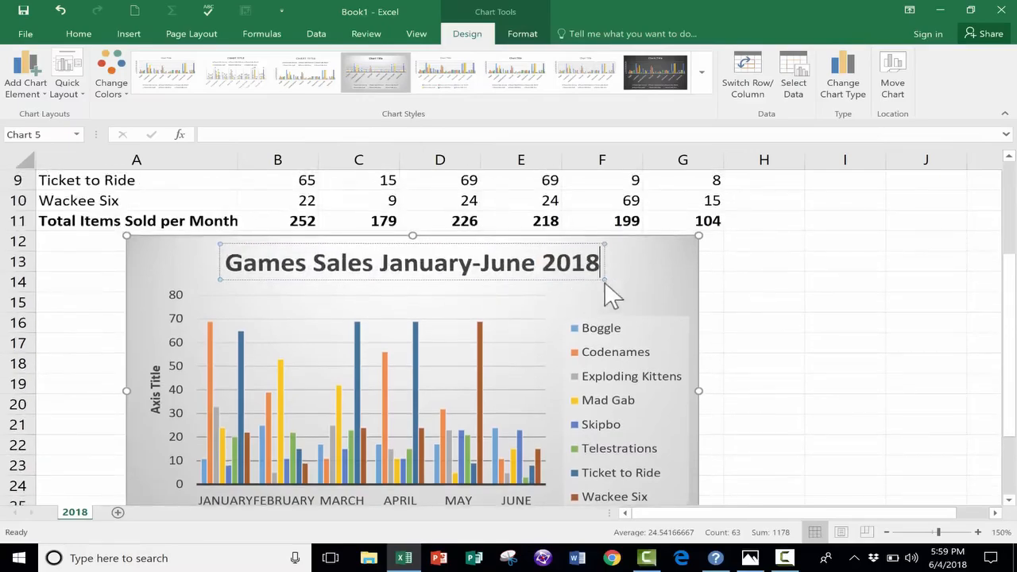
pyautogui.scroll(2, 636, 298)
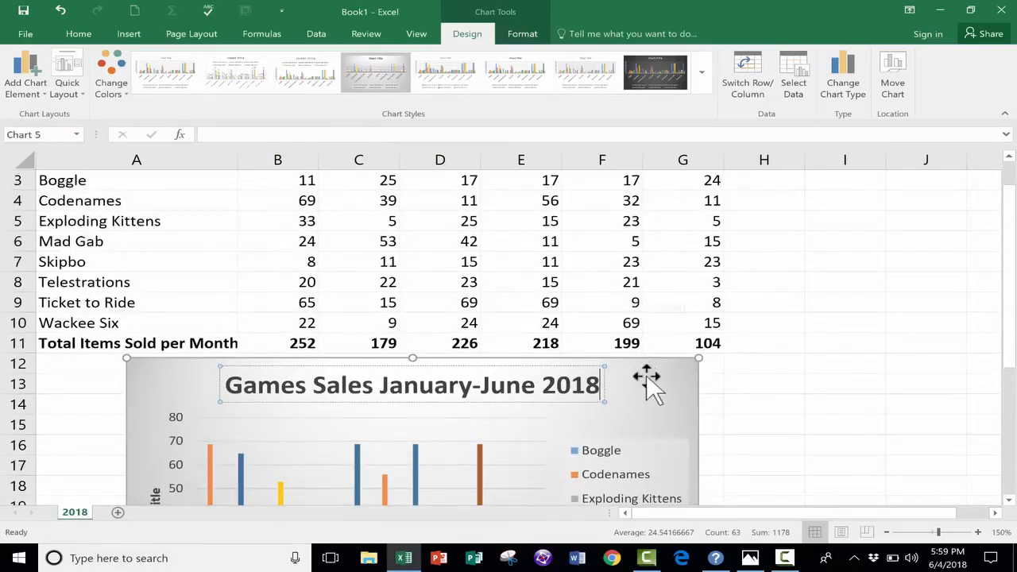
pyautogui.scroll(1, 645, 389)
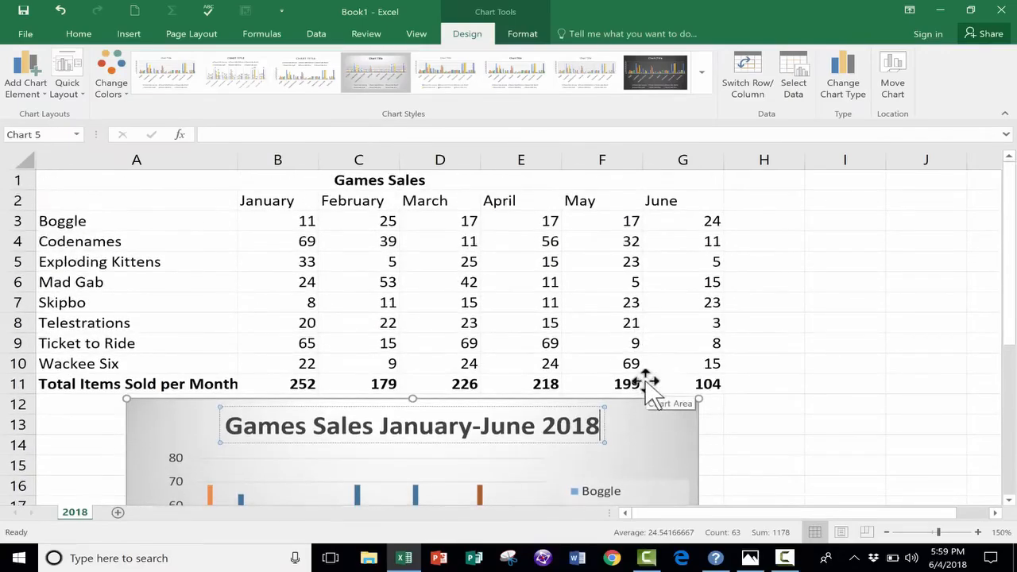
pyautogui.click(634, 465)
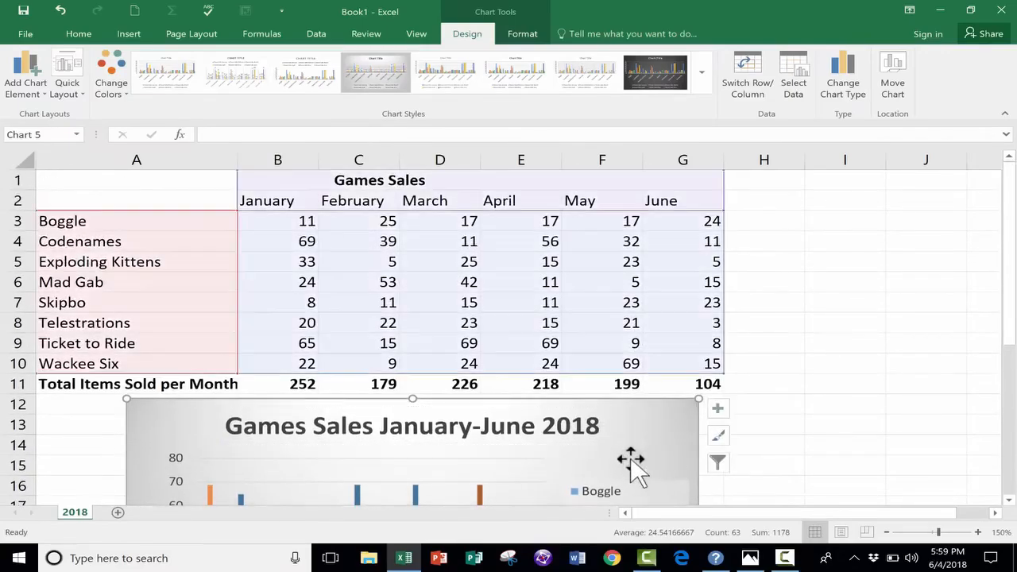
# - Link the chart title to the merged table heading cell A1:G1 with the formula ='2018'!$A$1:$G$1
pyautogui.click(438, 427)
pyautogui.write('=')
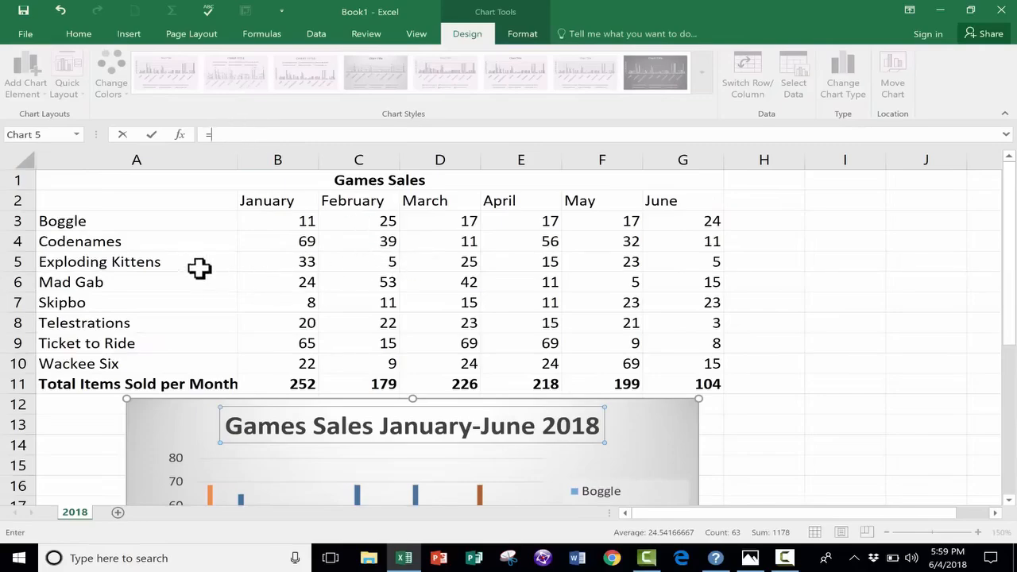
pyautogui.click(377, 181)
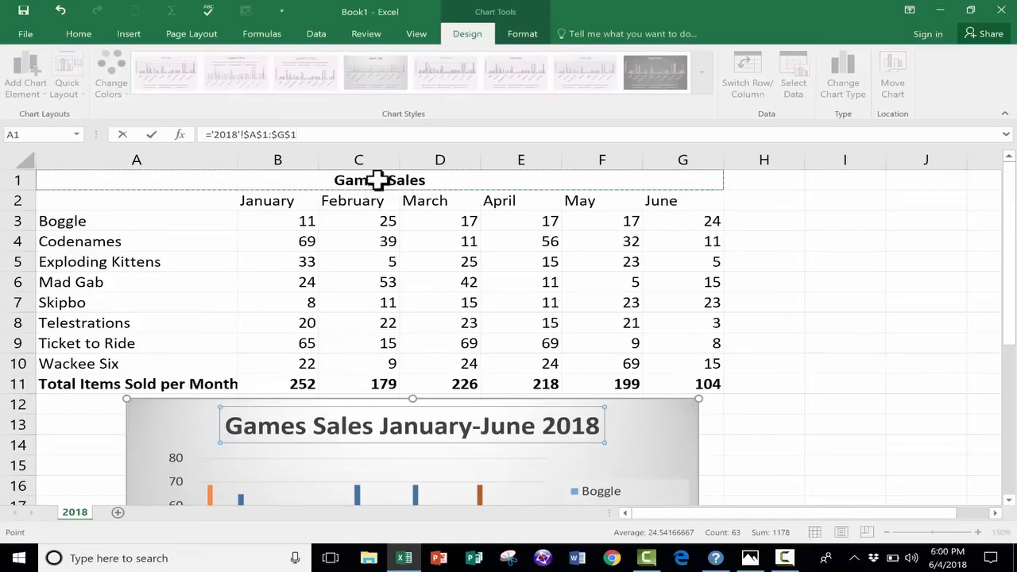
pyautogui.press('Return')
pyautogui.scroll(-1, 443, 373)
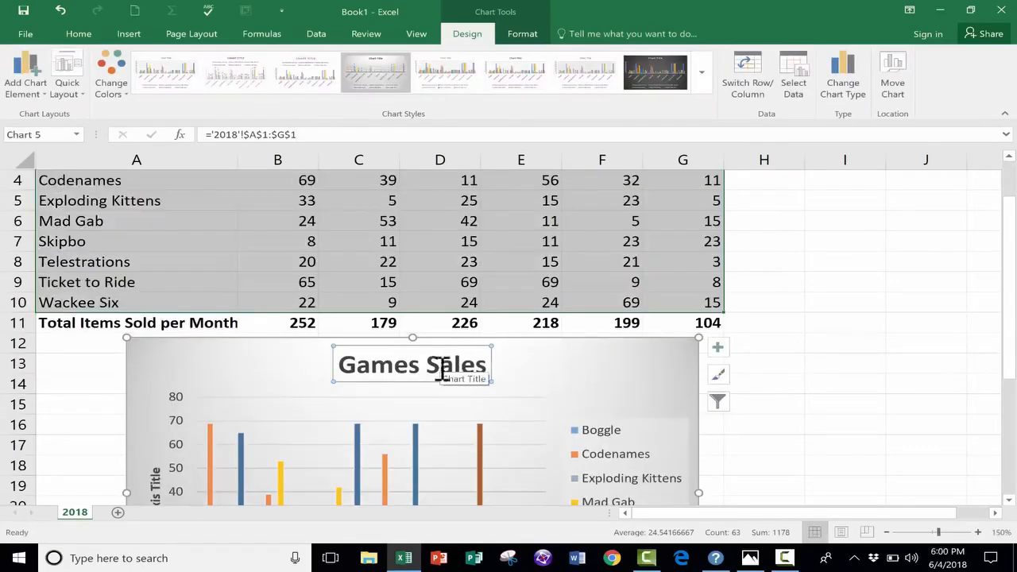
pyautogui.scroll(1, 430, 367)
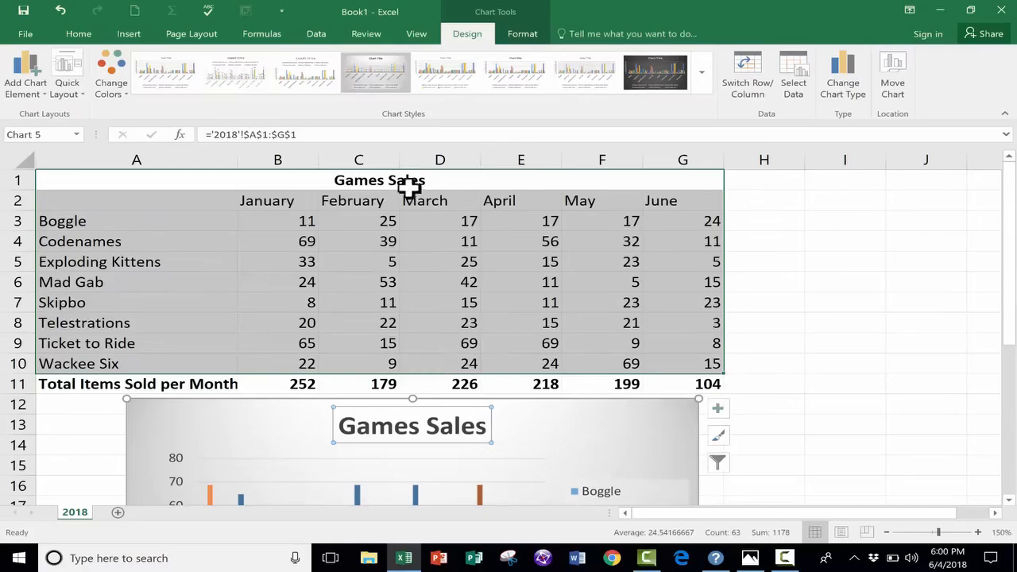
# - Replace the horizontal axis title's placeholder text with "Months"
pyautogui.scroll(-6, 520, 411)
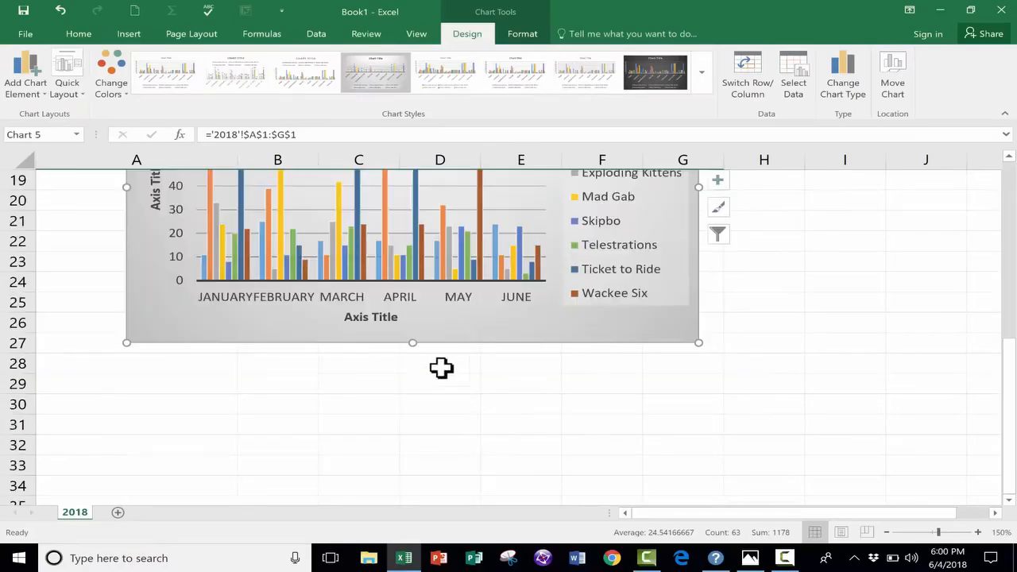
pyautogui.click(380, 322)
pyautogui.scroll(2, 382, 334)
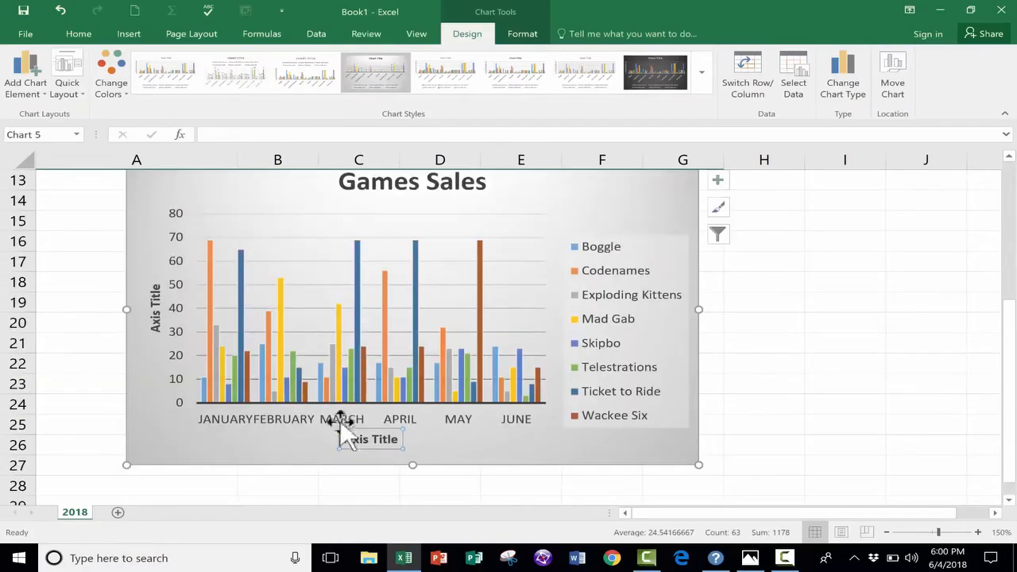
pyautogui.tripleClick(378, 442)
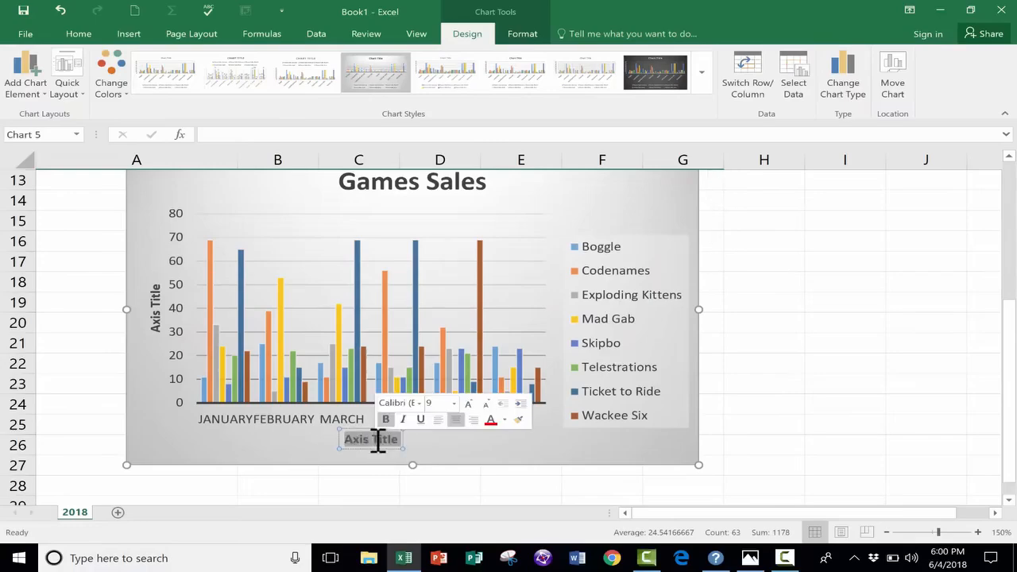
pyautogui.write('Mo')
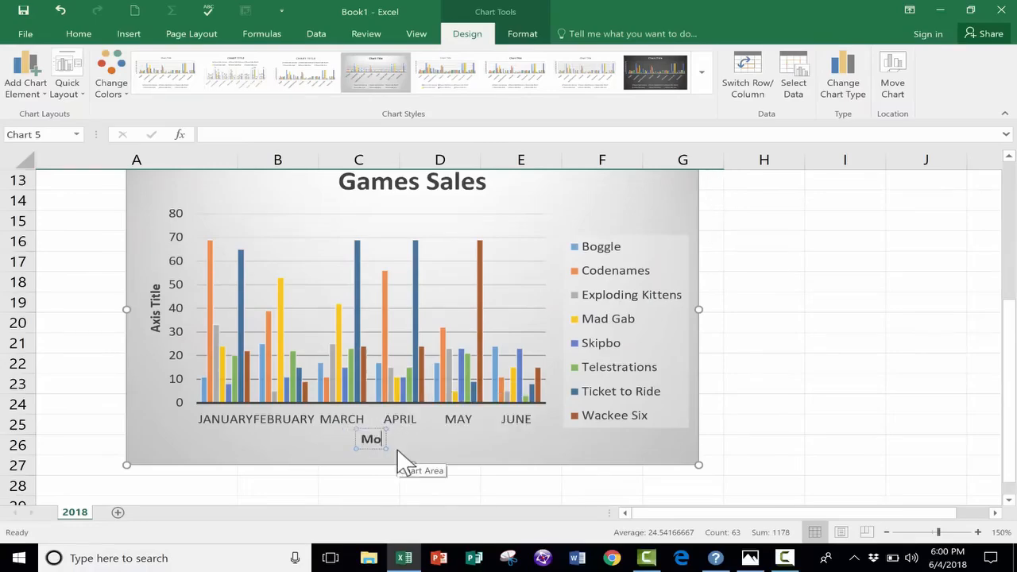
pyautogui.write('nths')
pyautogui.click(248, 445)
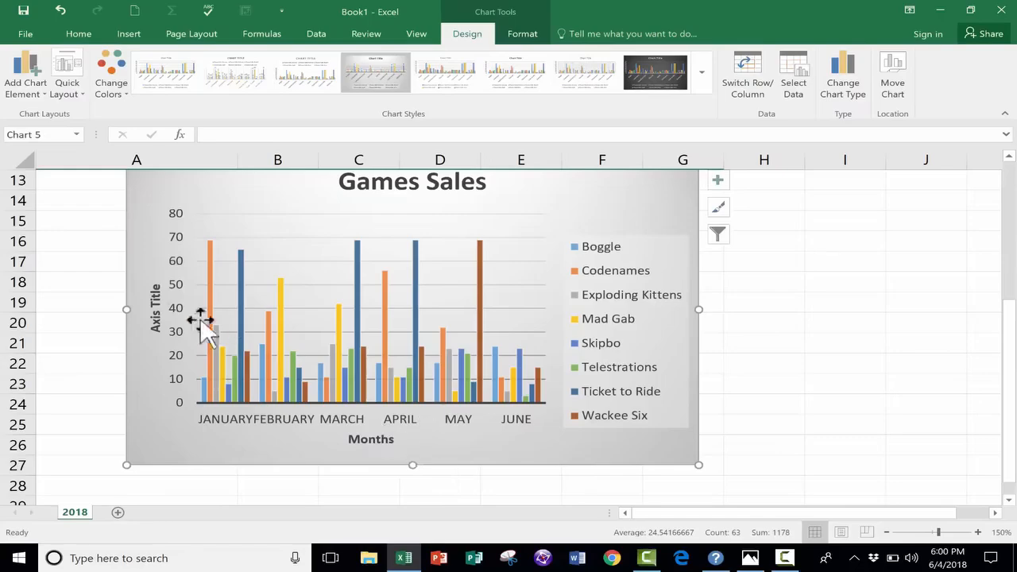
# - Replace the vertical axis title's placeholder text with "Units Sold" and close the formatting options
pyautogui.doubleClick(158, 319)
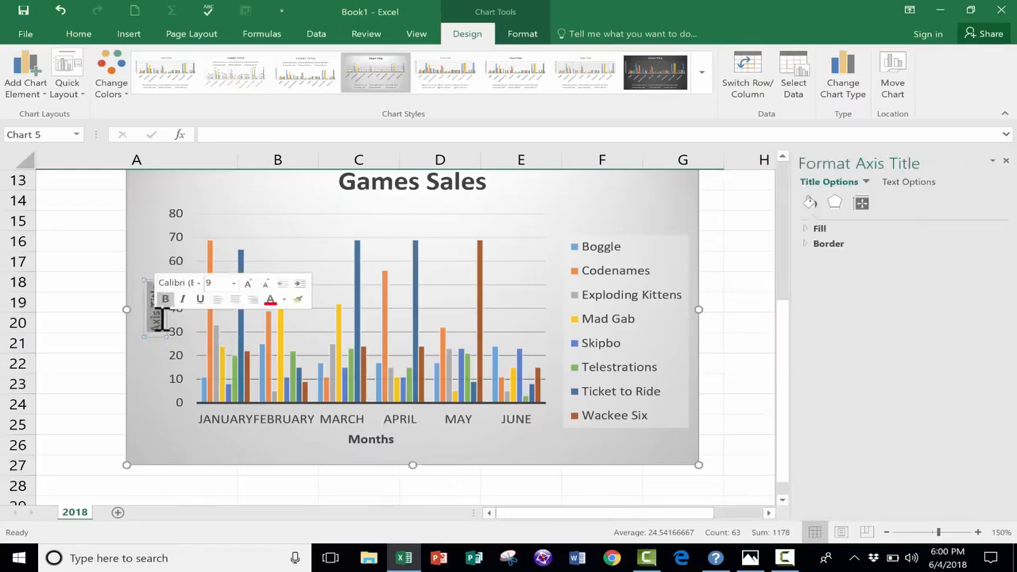
pyautogui.write('Units Sold')
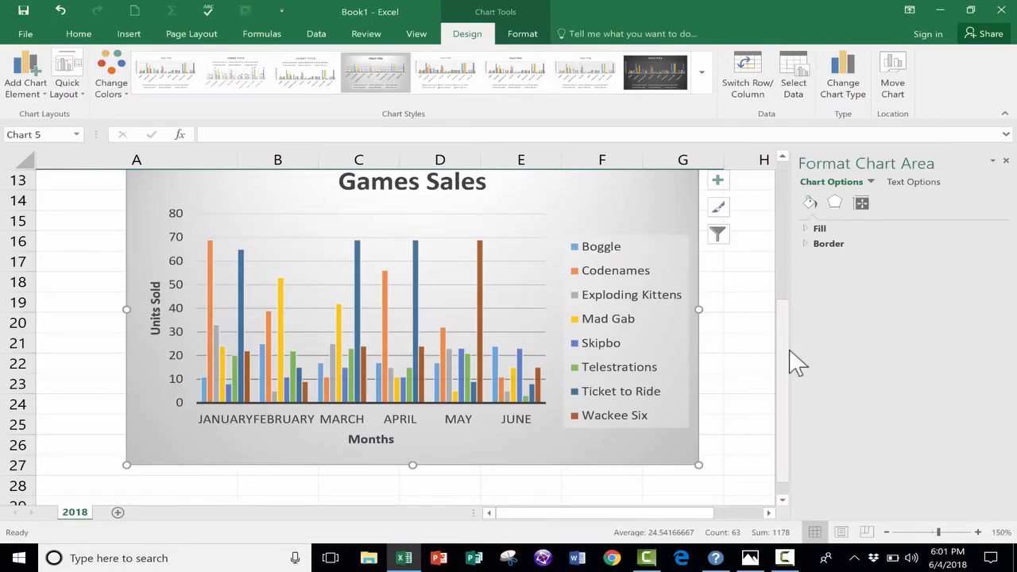
pyautogui.moveTo(791, 361); pyautogui.dragTo(780, 293)
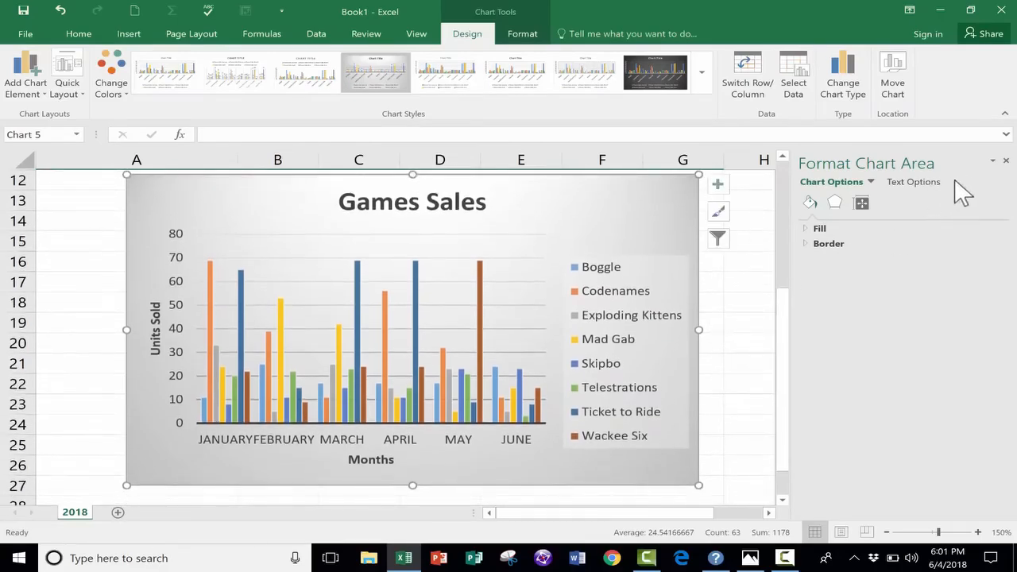
pyautogui.click(1006, 161)
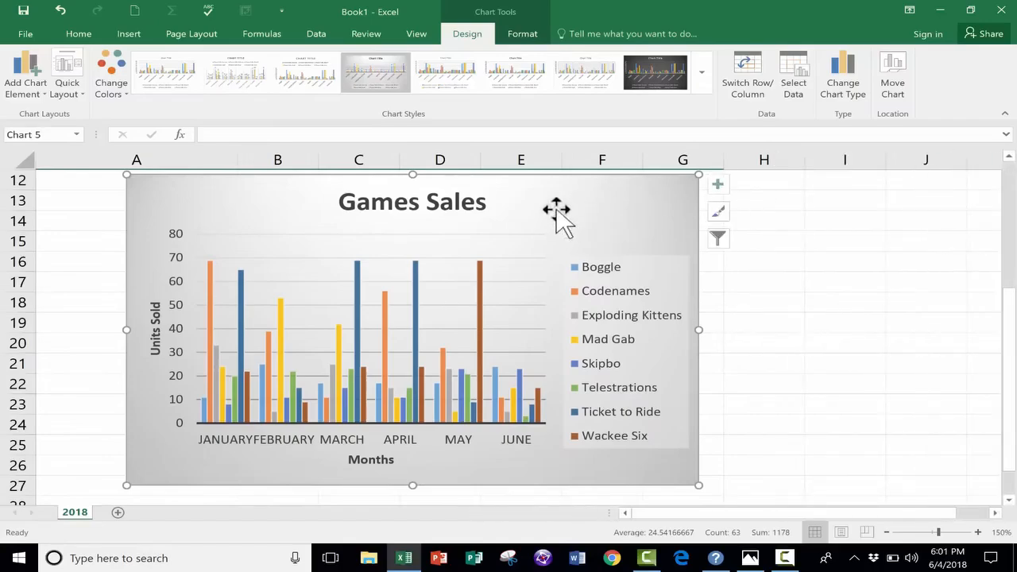
# - Open the chart area's fill options and apply a gradient fill to the chart background
pyautogui.doubleClick(556, 211)
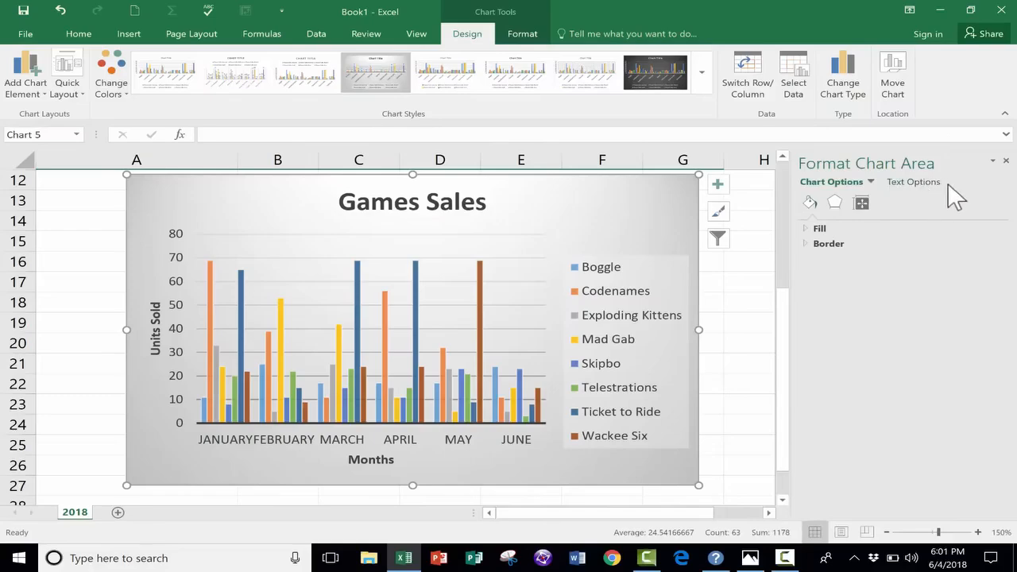
pyautogui.click(804, 228)
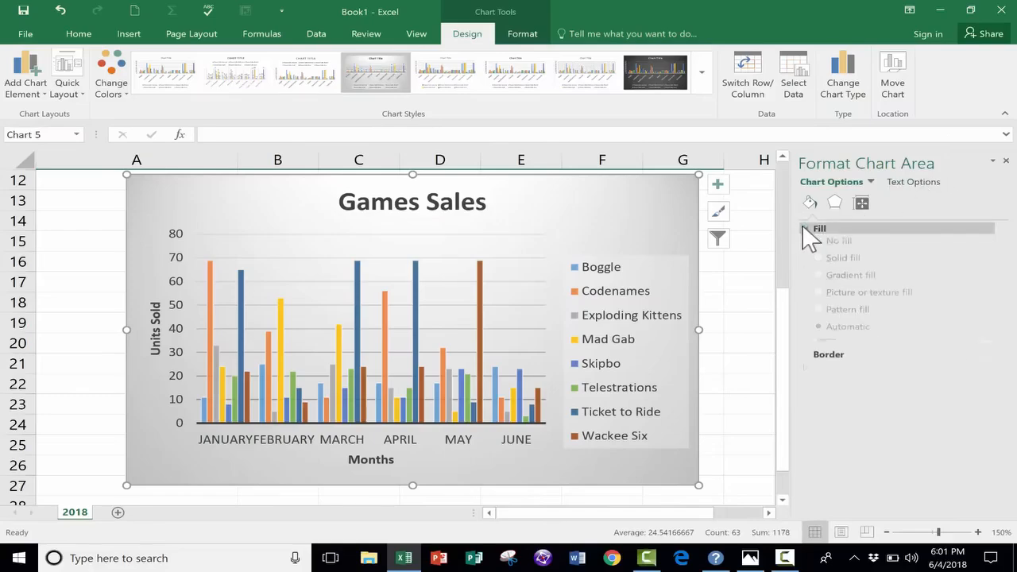
pyautogui.click(819, 262)
pyautogui.click(819, 279)
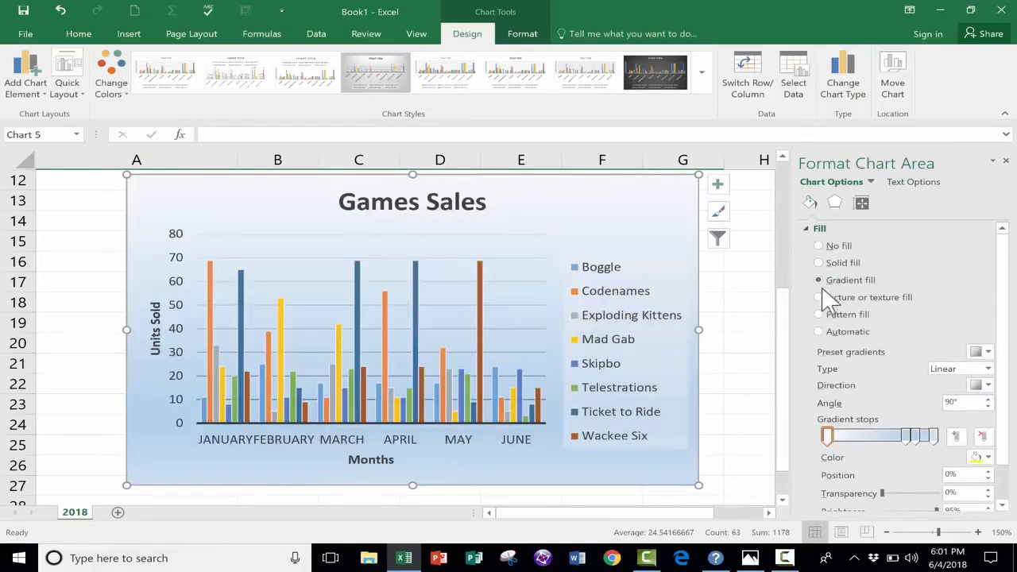
# - Try a diagonal-stripe pattern fill on the chart area and look through its effects and size options
pyautogui.click(819, 313)
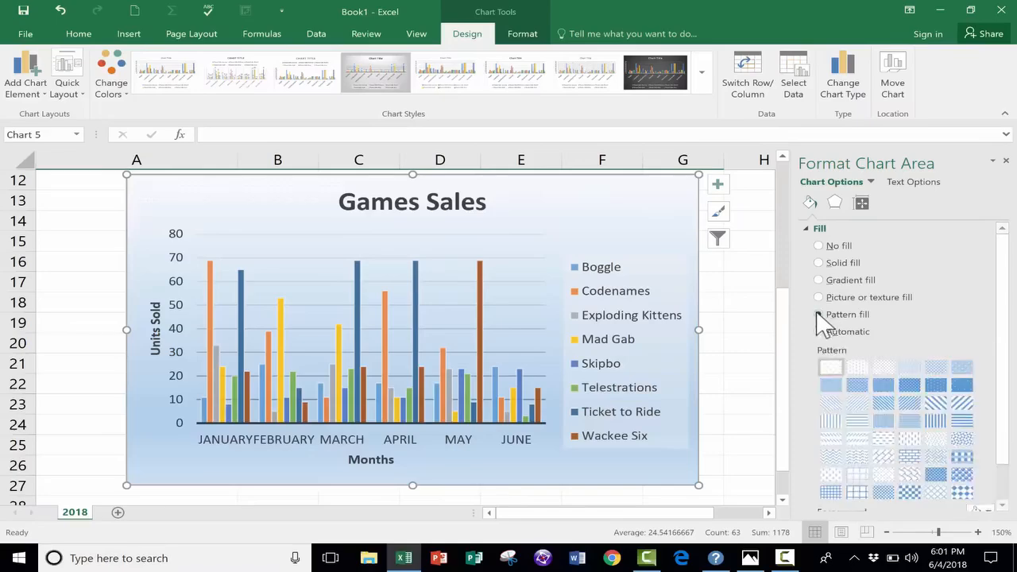
pyautogui.click(907, 401)
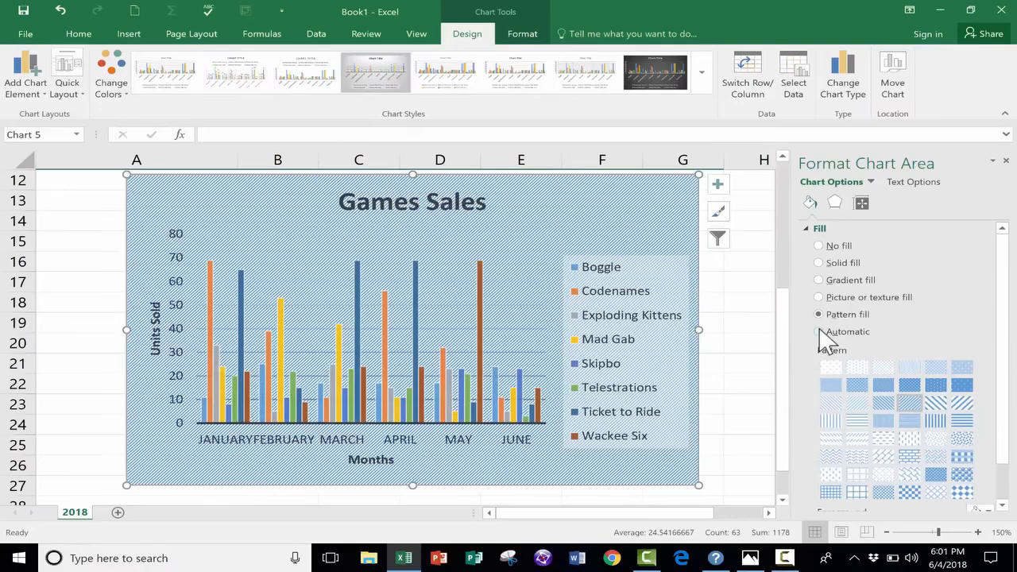
pyautogui.scroll(-1, 822, 338)
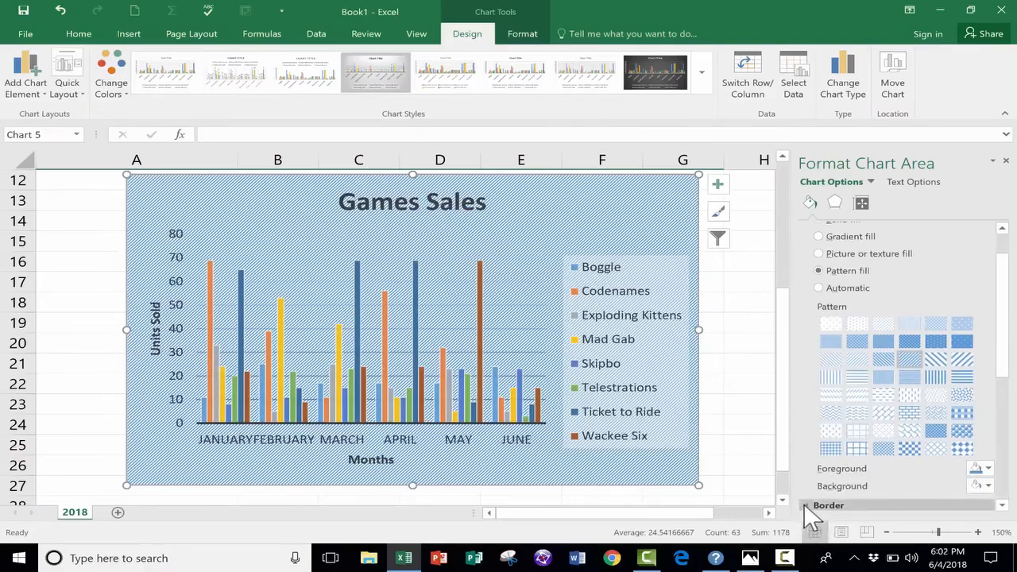
pyautogui.scroll(1, 839, 216)
pyautogui.click(836, 201)
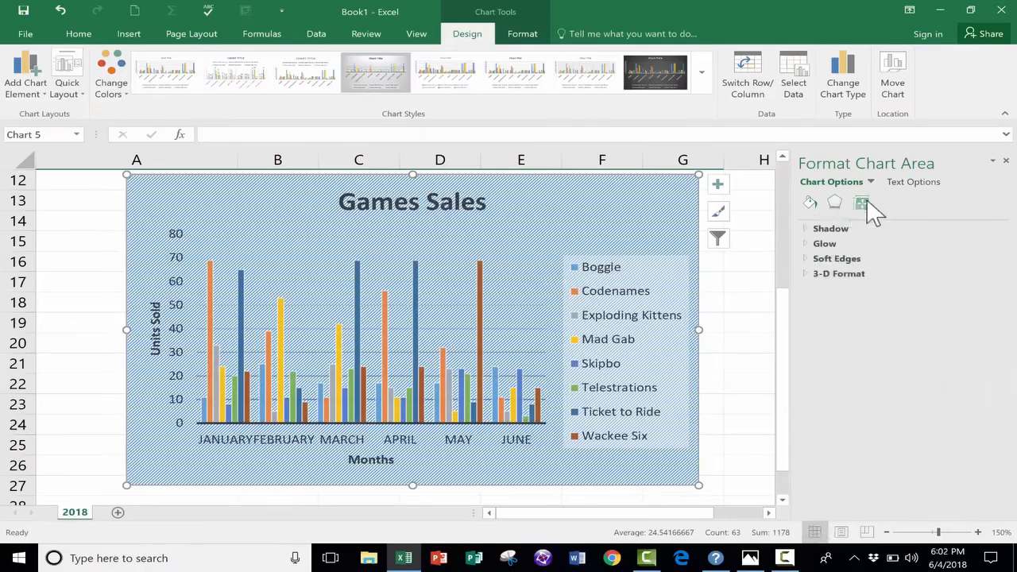
pyautogui.click(864, 204)
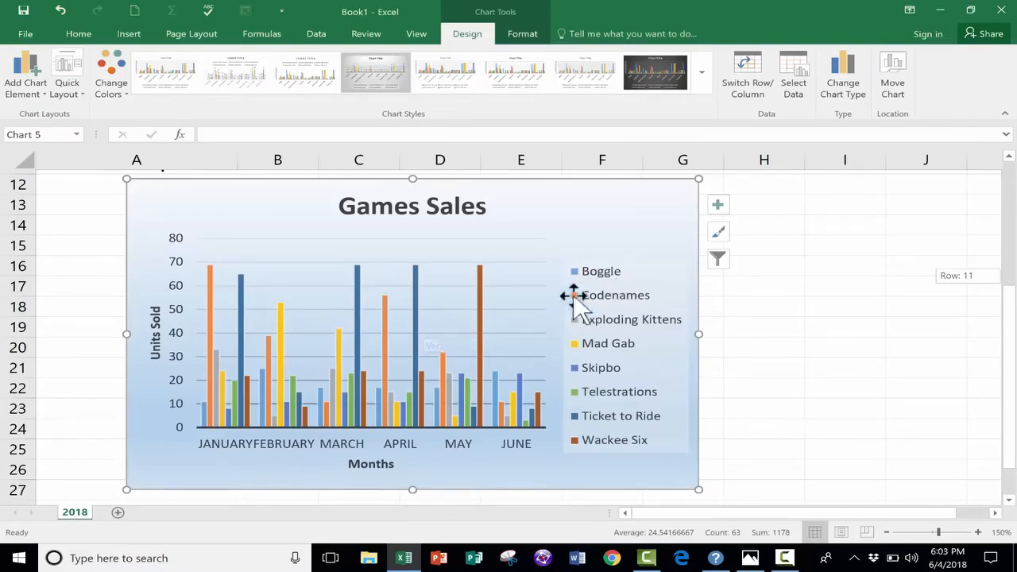
# - Insert the Codenames box picture, Capture, from the Games folder into the chart
pyautogui.click(134, 35)
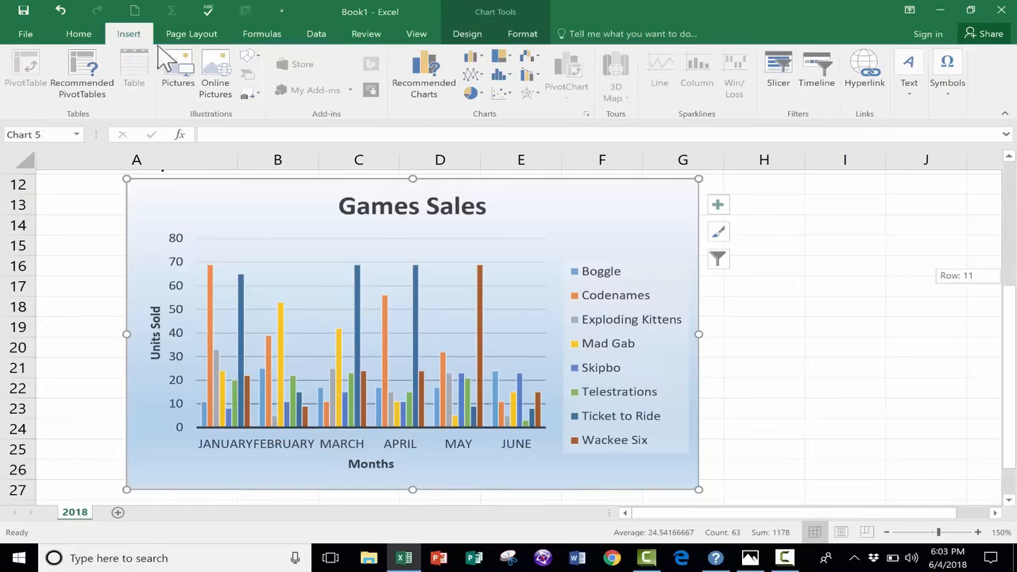
pyautogui.click(183, 75)
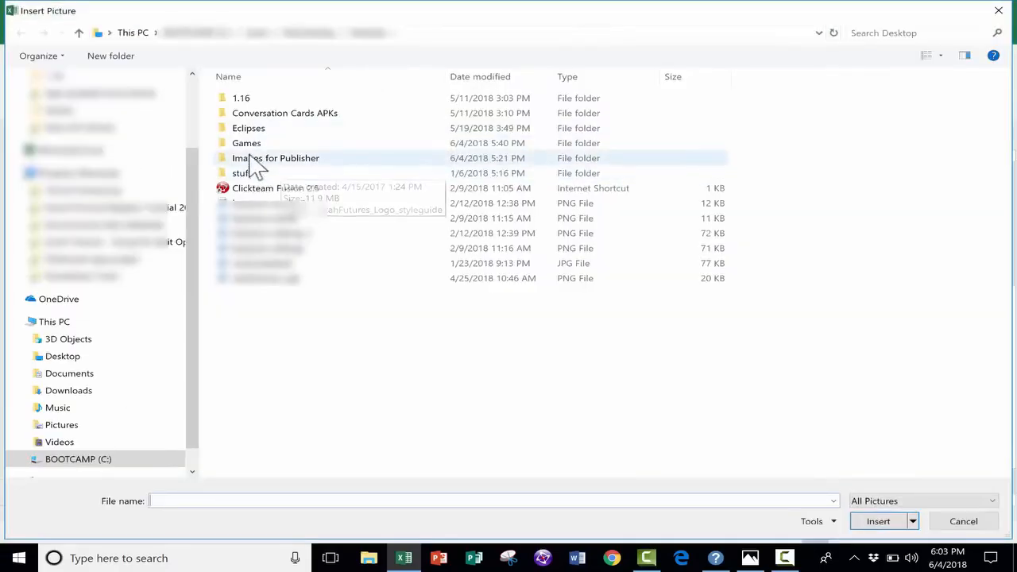
pyautogui.doubleClick(247, 143)
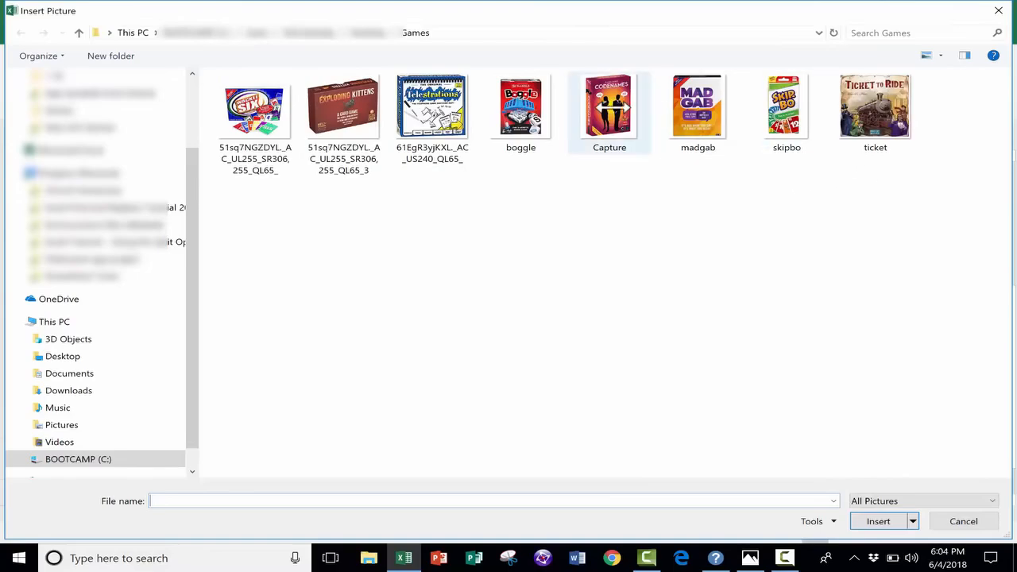
pyautogui.doubleClick(612, 109)
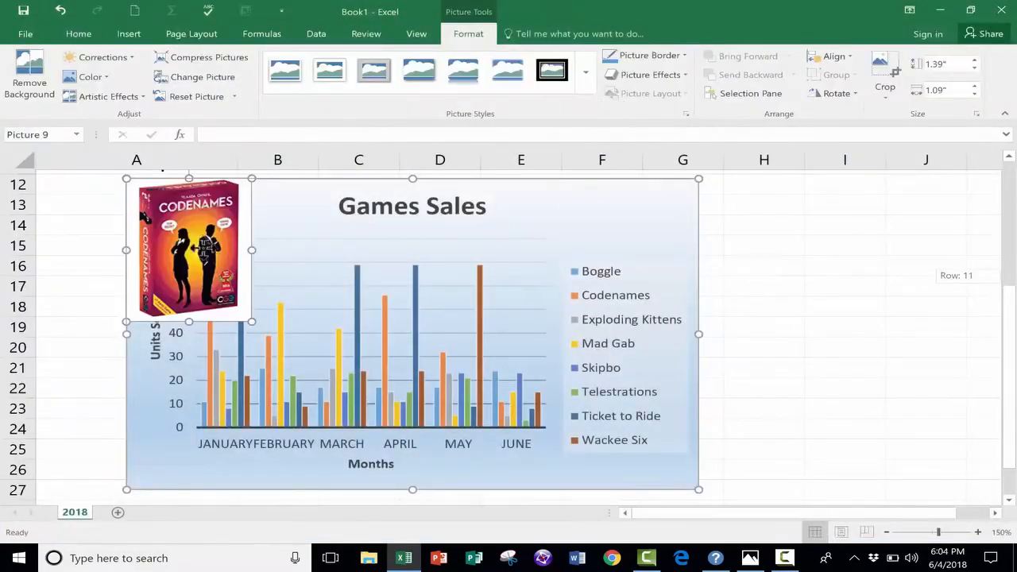
# - Shrink the Codenames picture to icon size and place it beside the Codenames entry in the chart legend
pyautogui.moveTo(265, 191); pyautogui.dragTo(676, 280)
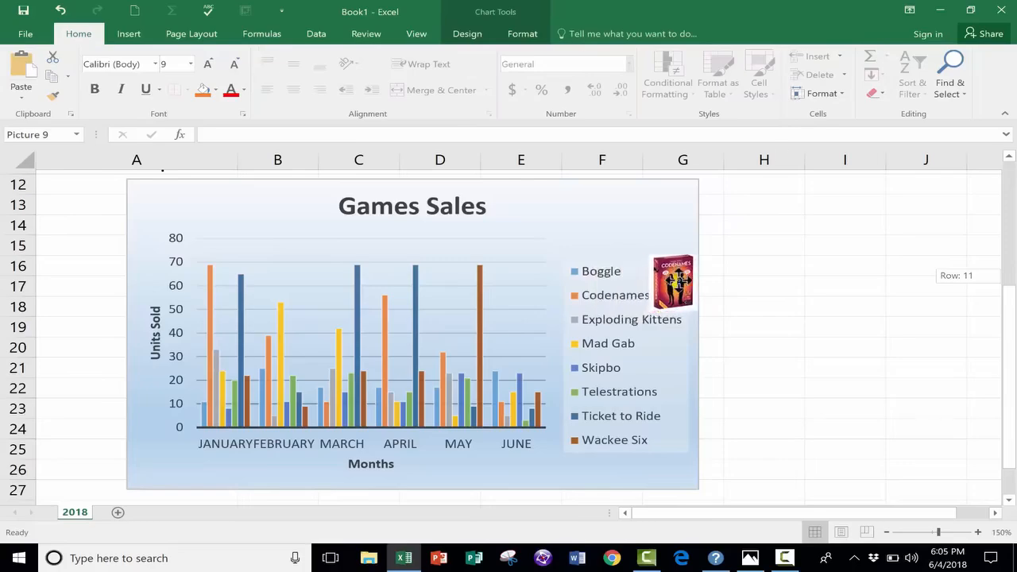
pyautogui.moveTo(694, 251); pyautogui.dragTo(666, 292)
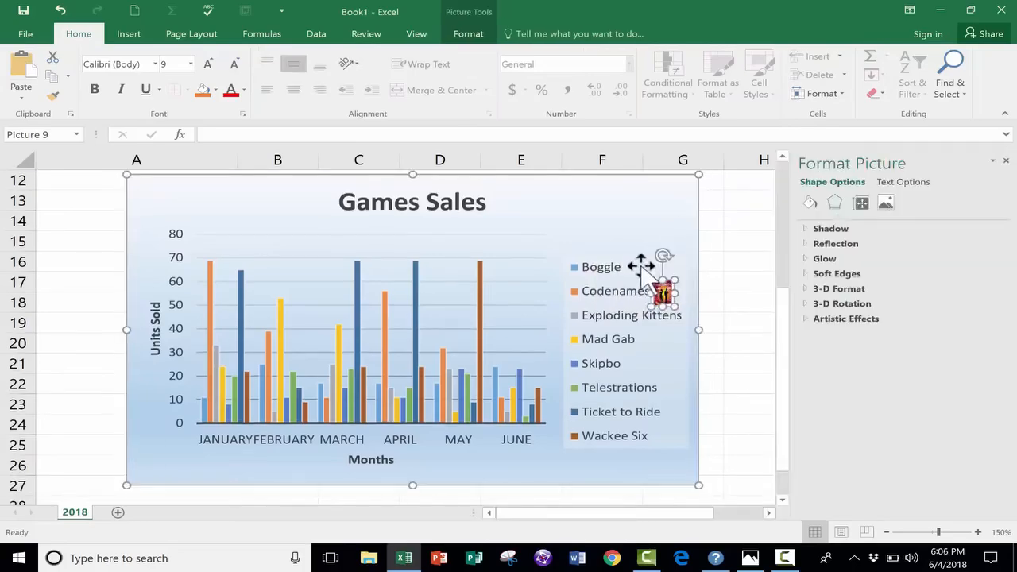
pyautogui.click(642, 265)
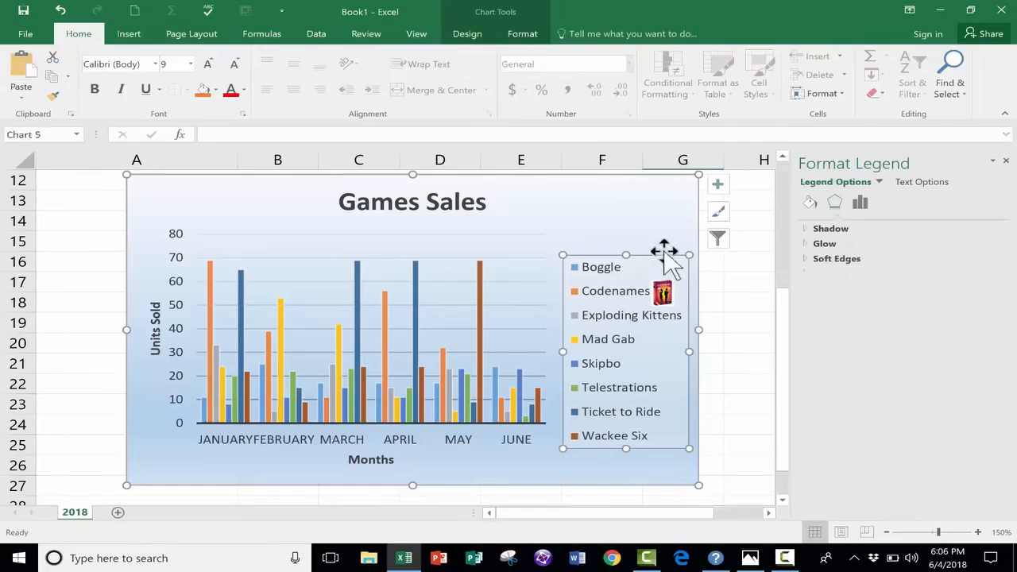
pyautogui.click(600, 217)
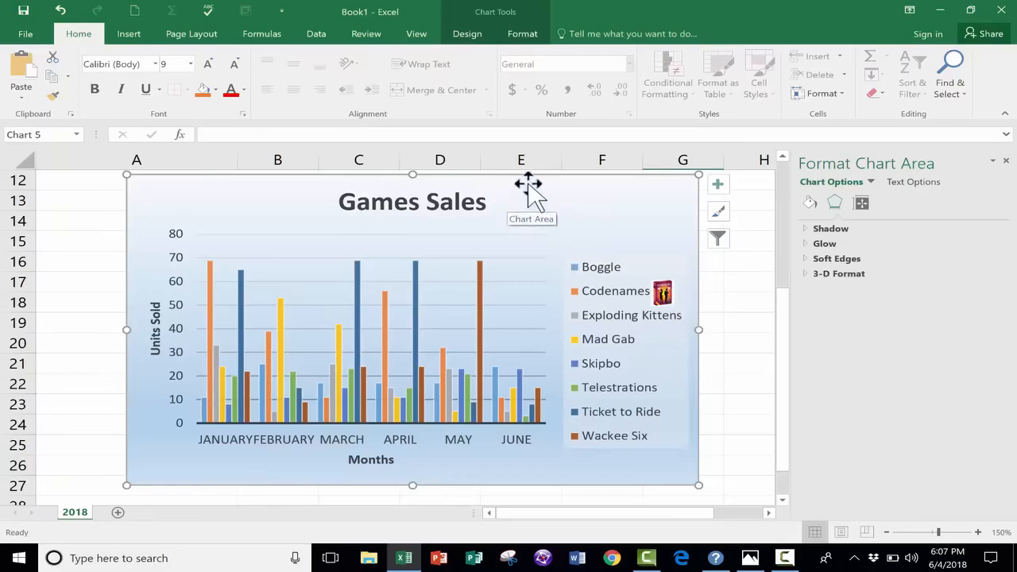
# - Move the chart slightly down and to the left, below the sales table
pyautogui.moveTo(533, 185); pyautogui.dragTo(518, 209)
pyautogui.scroll(1, 636, 306)
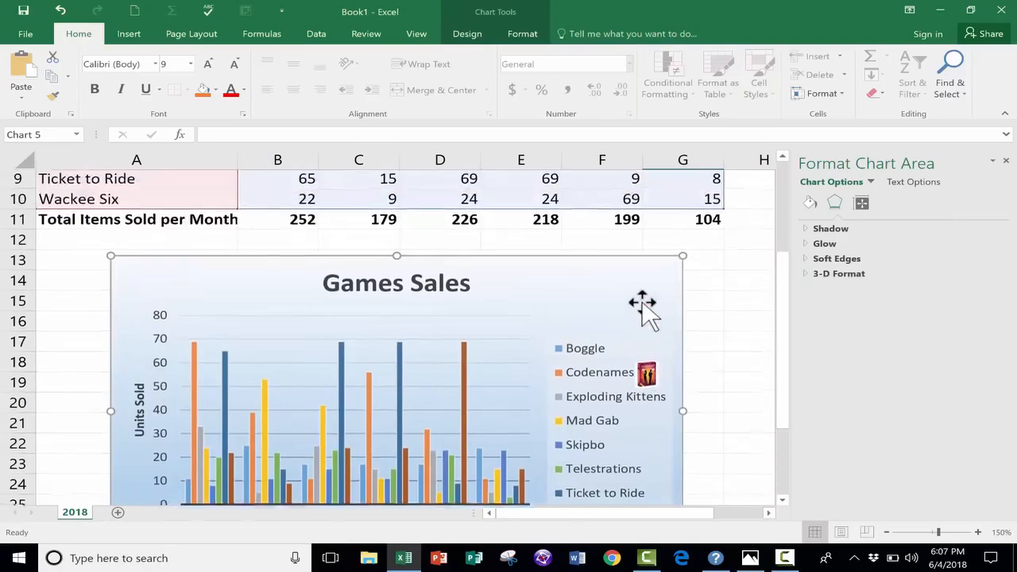
pyautogui.scroll(-3, 615, 321)
pyautogui.scroll(2, 676, 334)
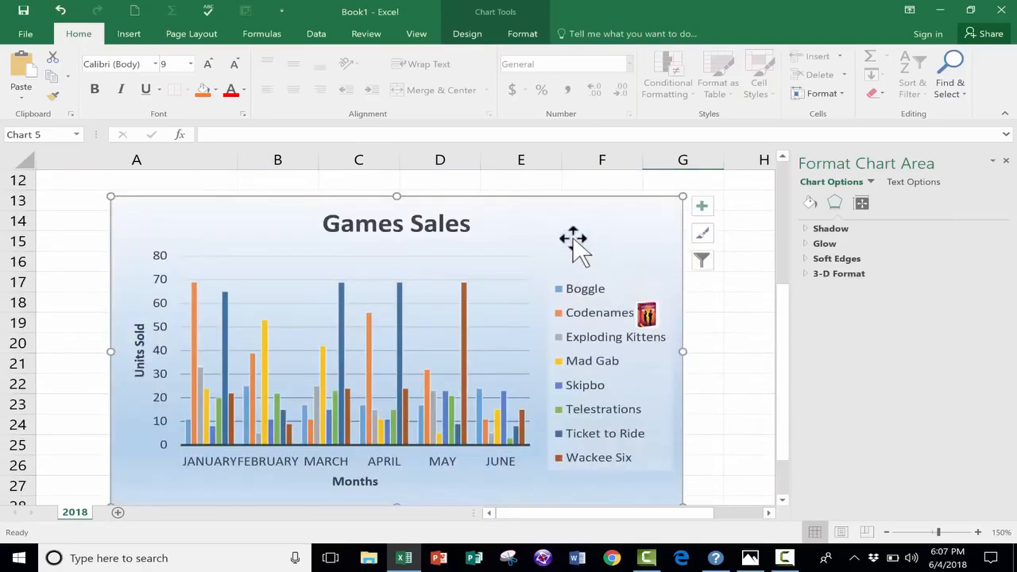
# - Copy the whole Games Sales chart
pyautogui.moveTo(783, 323); pyautogui.dragTo(787, 341)
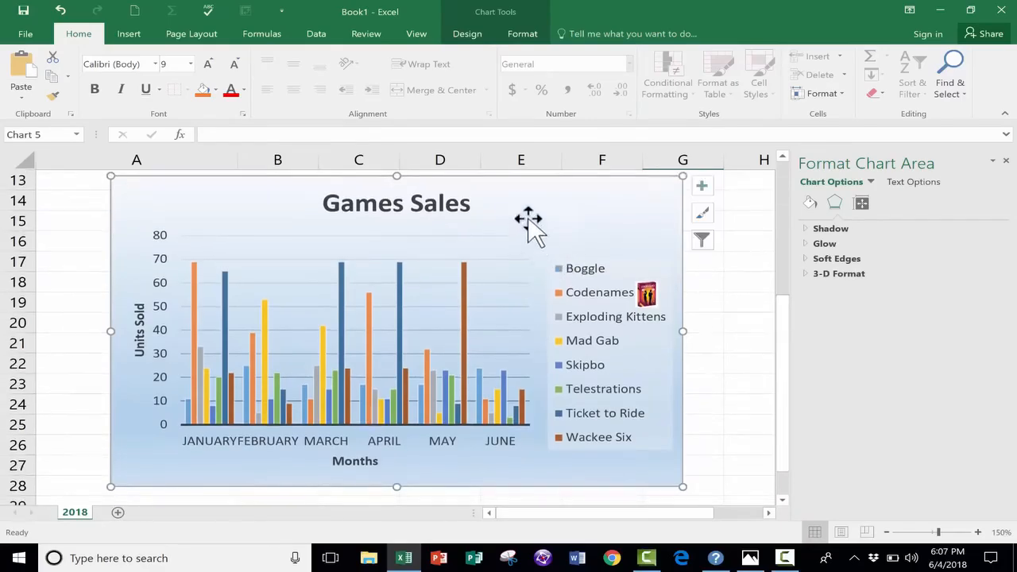
pyautogui.rightClick(520, 208)
pyautogui.click(550, 235)
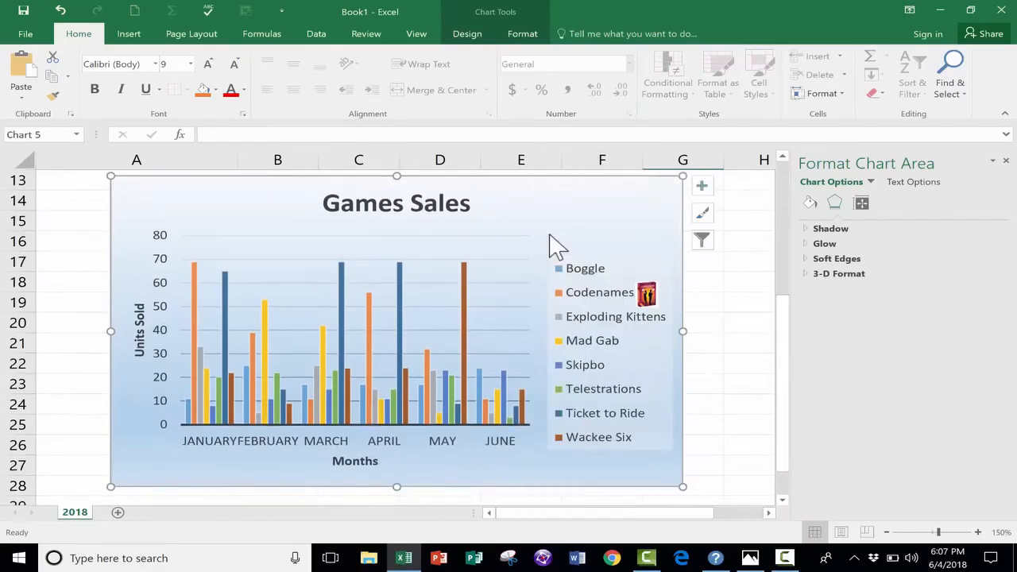
# - Launch PowerPoint, Word and Publisher
pyautogui.click(441, 559)
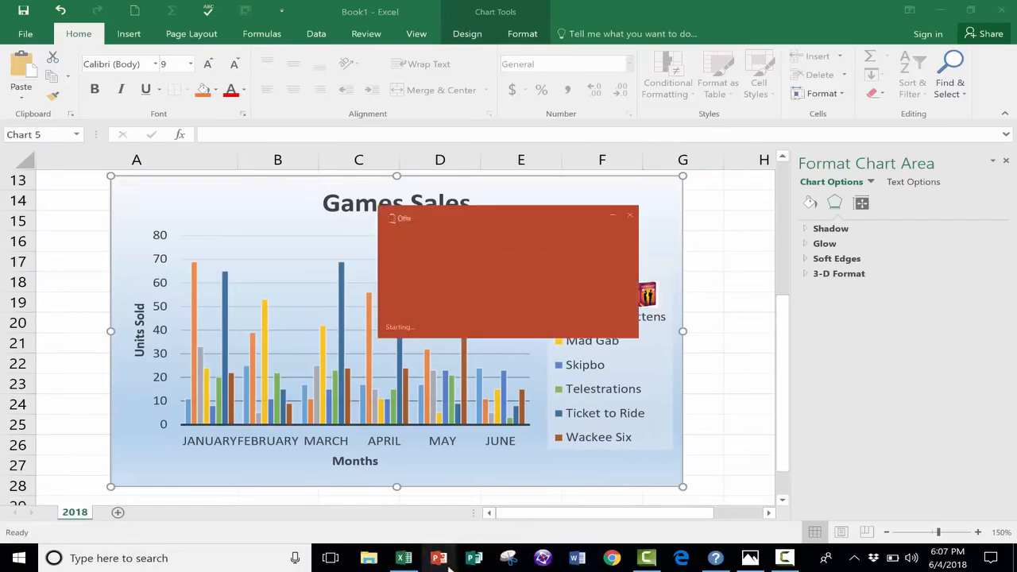
pyautogui.click(575, 561)
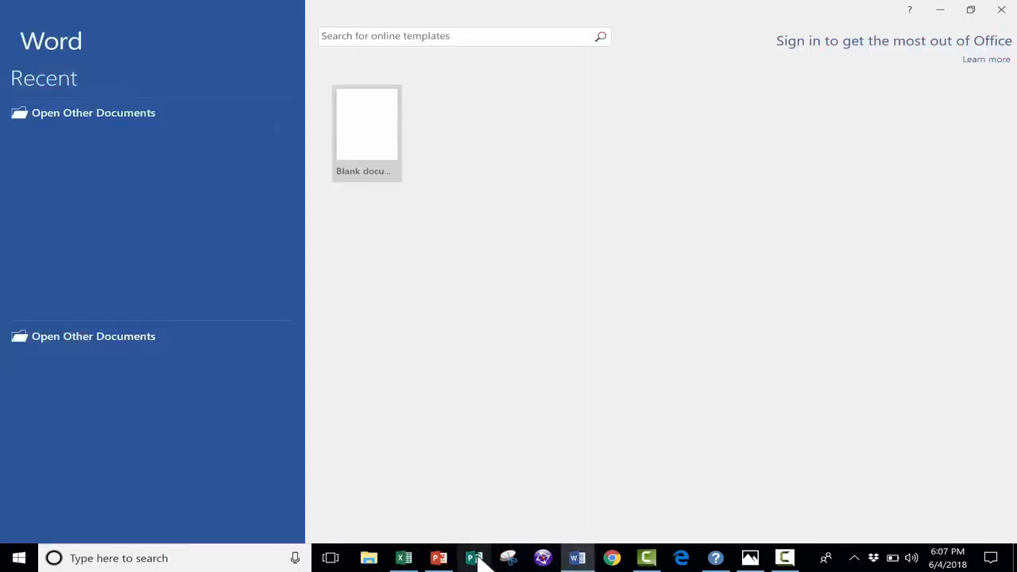
pyautogui.click(475, 558)
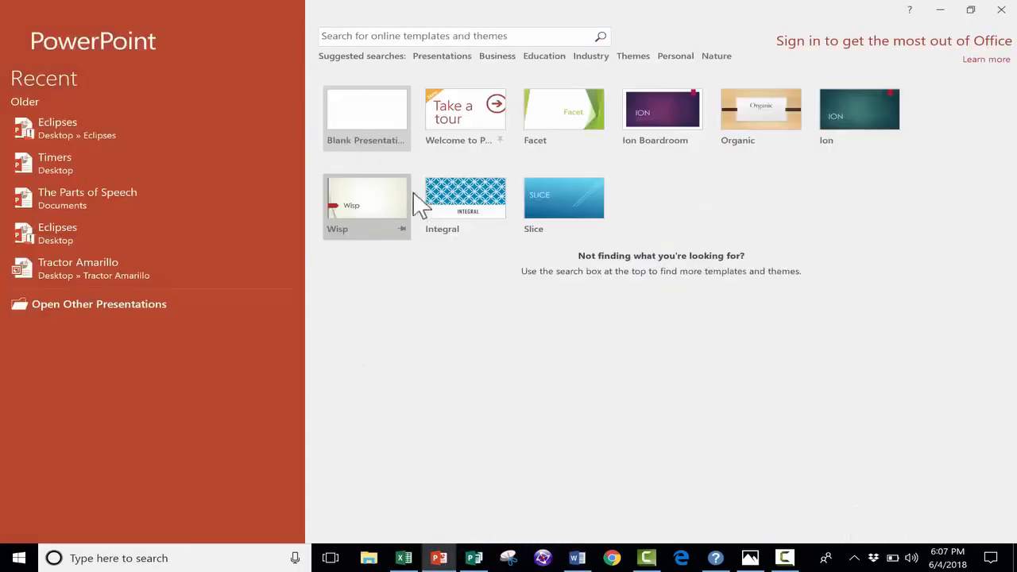
# - Create a blank PowerPoint presentation and paste the copied chart onto a new second slide
pyautogui.click(383, 119)
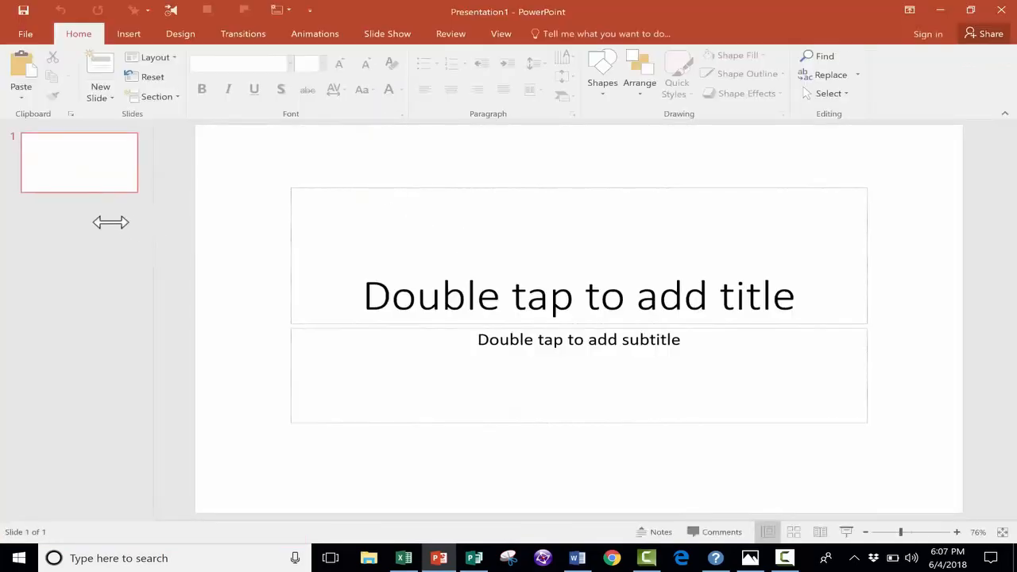
pyautogui.click(99, 69)
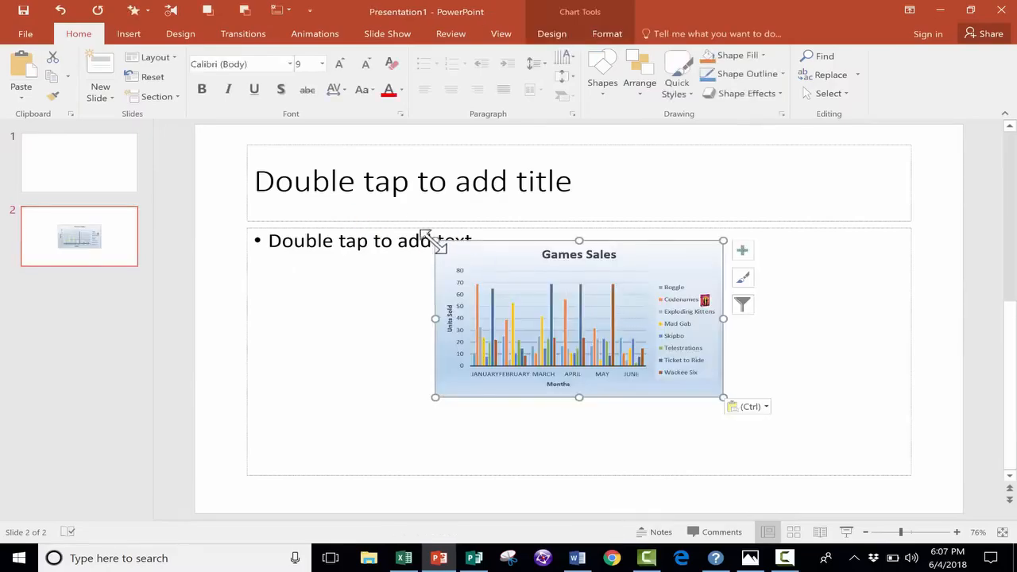
# - Enlarge the pasted chart from two opposite corners until it covers most of the second slide
pyautogui.moveTo(435, 240); pyautogui.dragTo(295, 164)
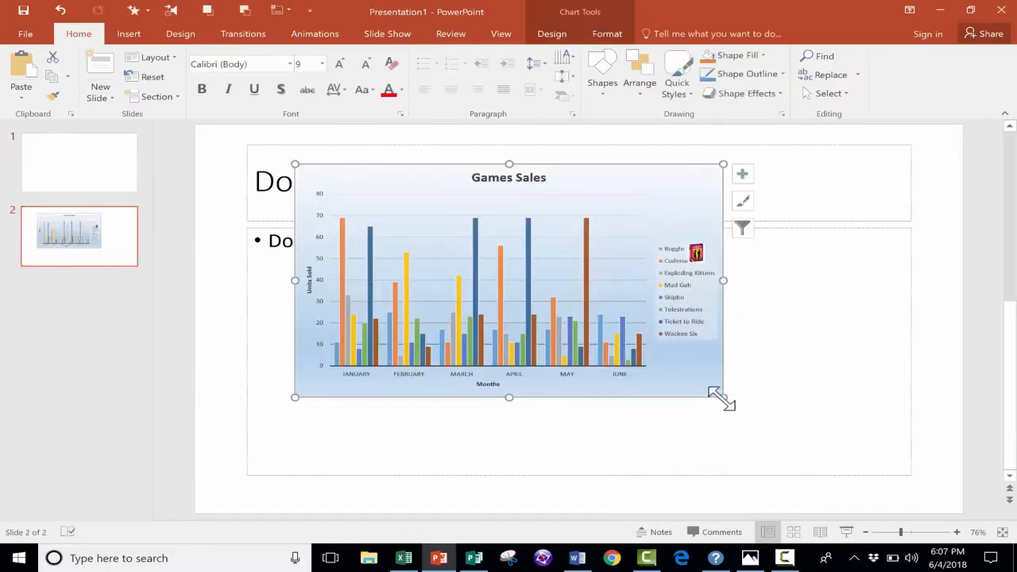
pyautogui.moveTo(721, 398); pyautogui.dragTo(921, 491)
pyautogui.scroll(2, 794, 239)
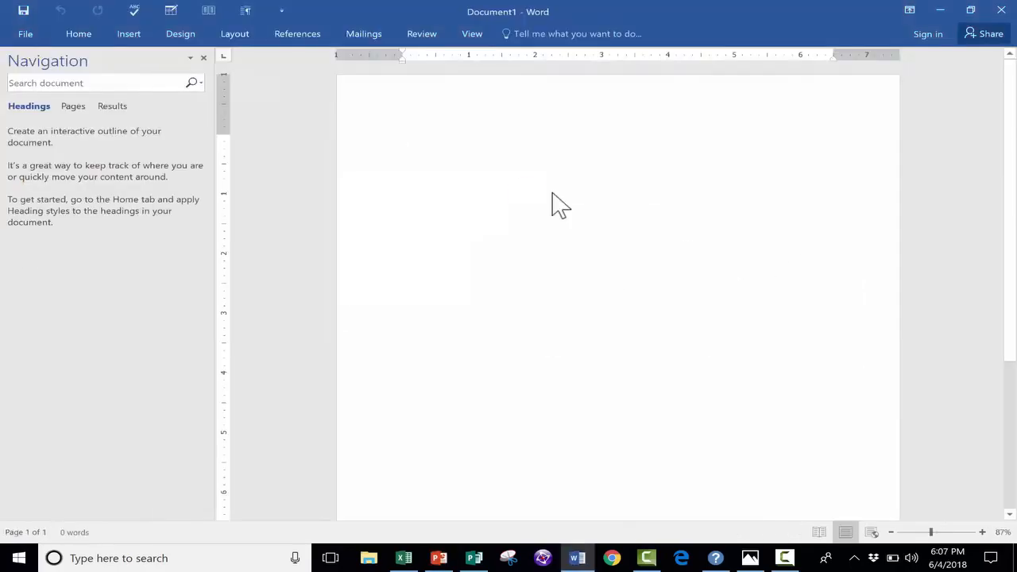
# - Switch to Word and paste the copied Games Sales chart into a blank document
pyautogui.hotkey('ctrl', 'v')
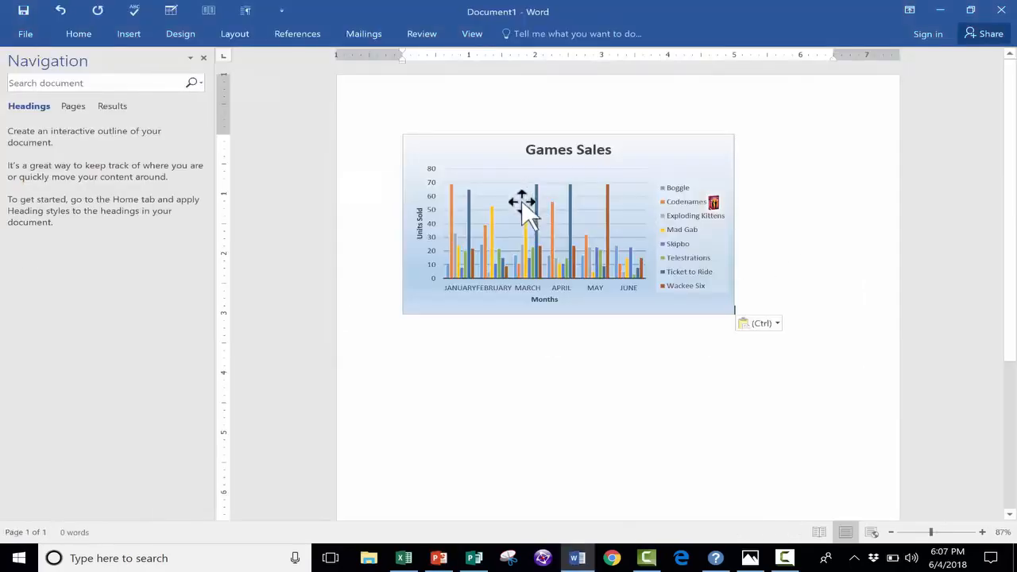